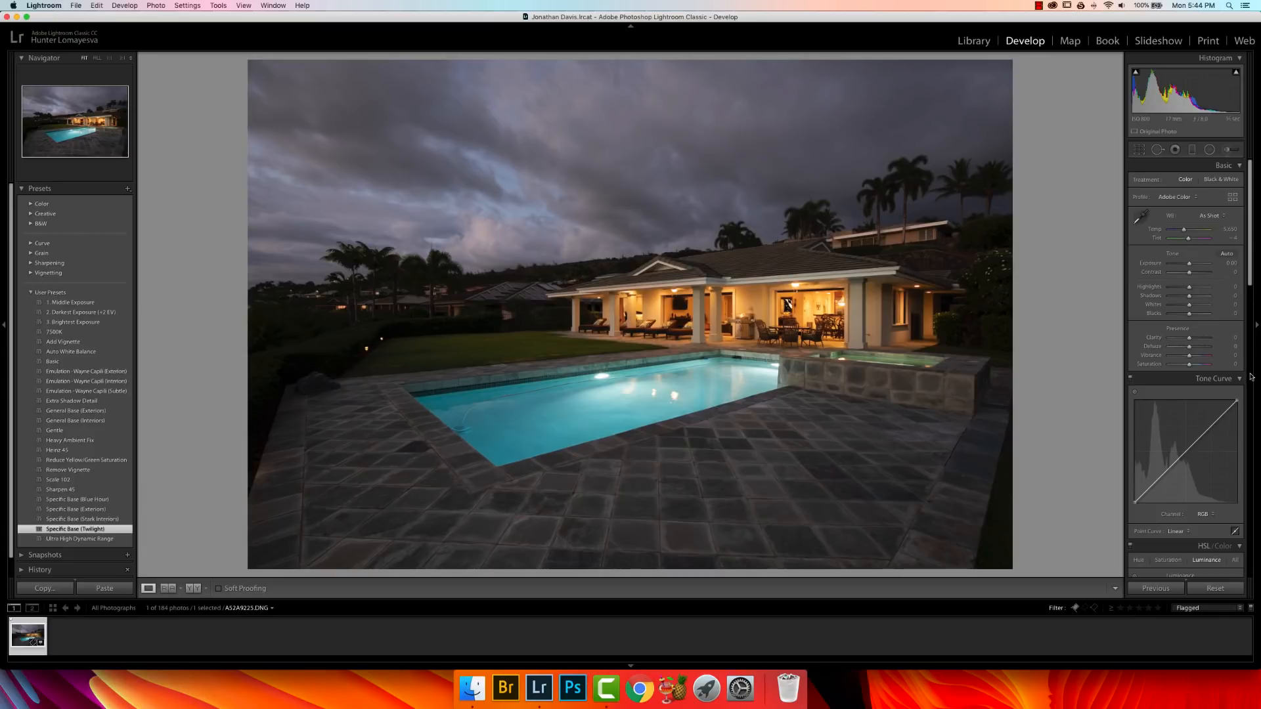
Turn on chromatic aberration removal and profile corrections in the lens corrections
left_click(1249, 468)
scroll(1249, 467, "up", 6)
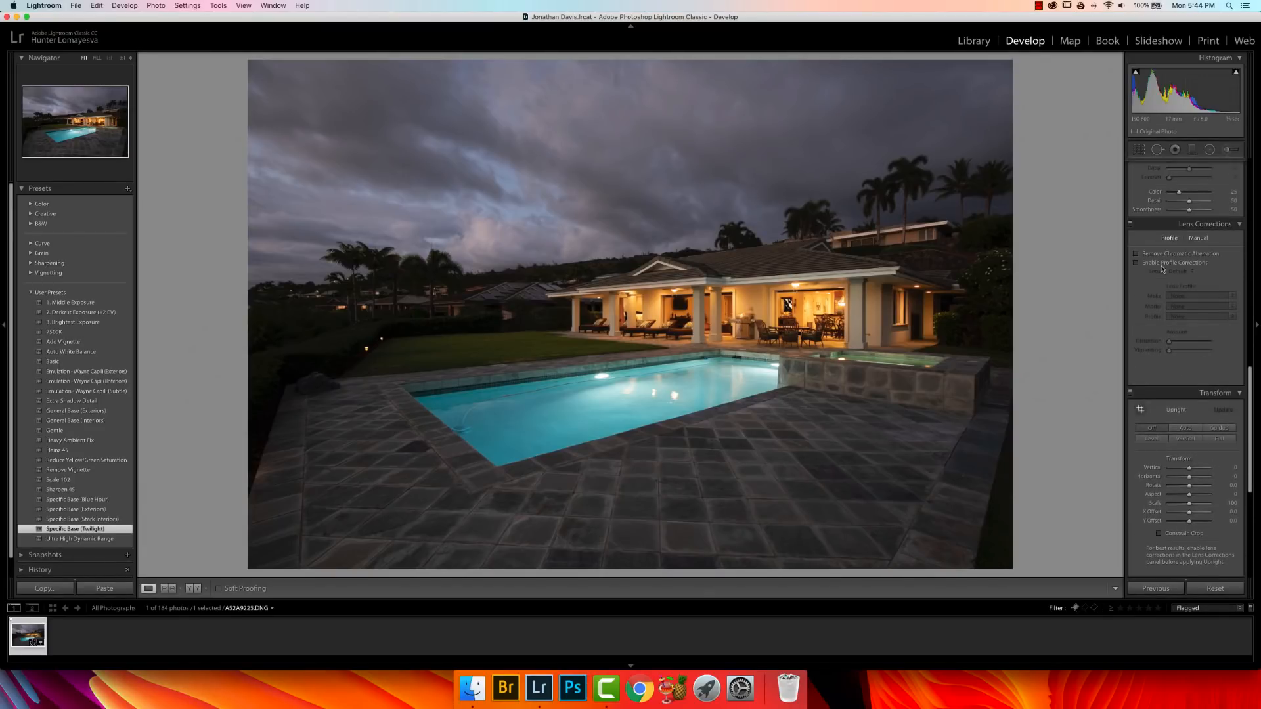
left_click(1142, 256)
left_click(1138, 262)
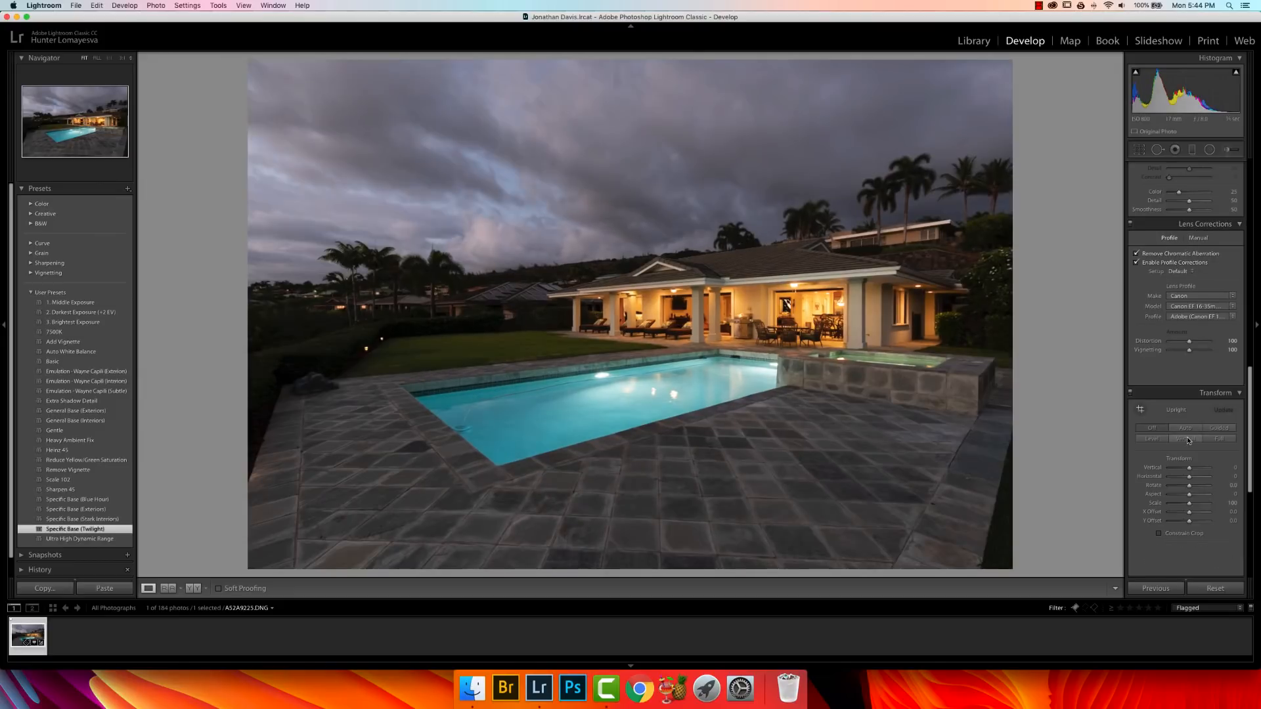
Try the automatic Vertical Upright correction against Upright Off, and leave Upright off
left_click_drag(1249, 427, 1250, 458)
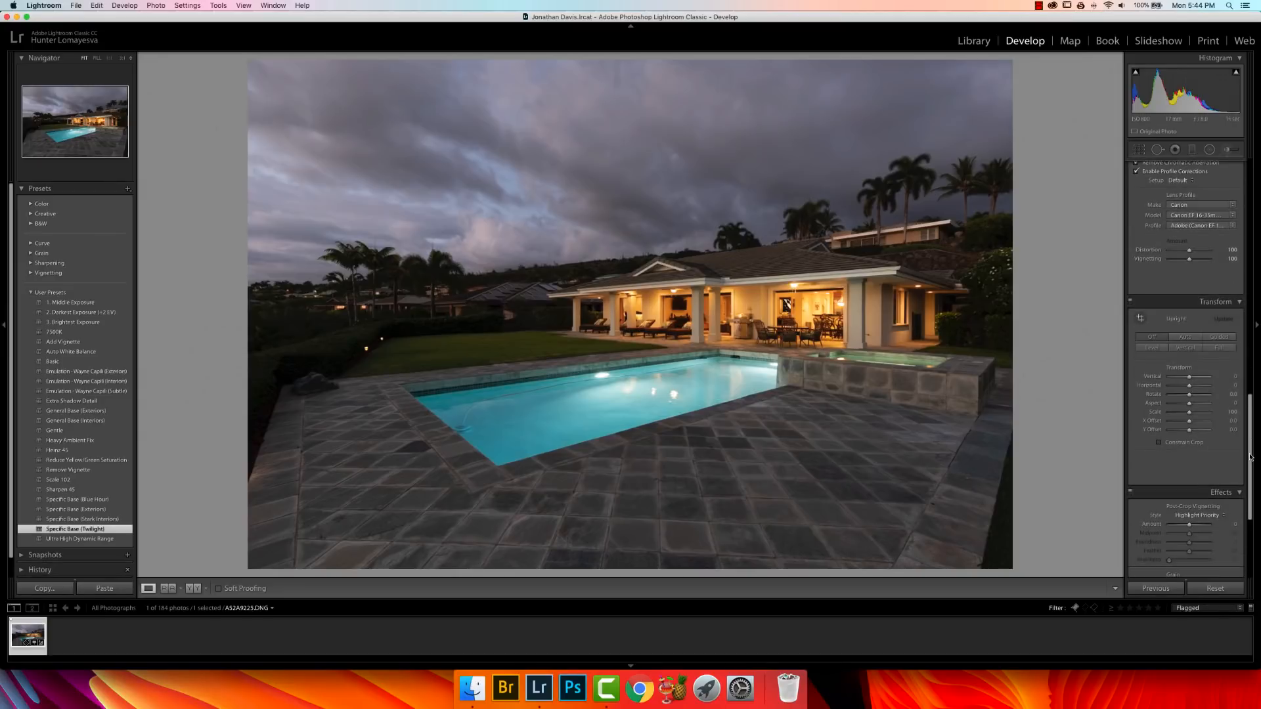
left_click(1190, 349)
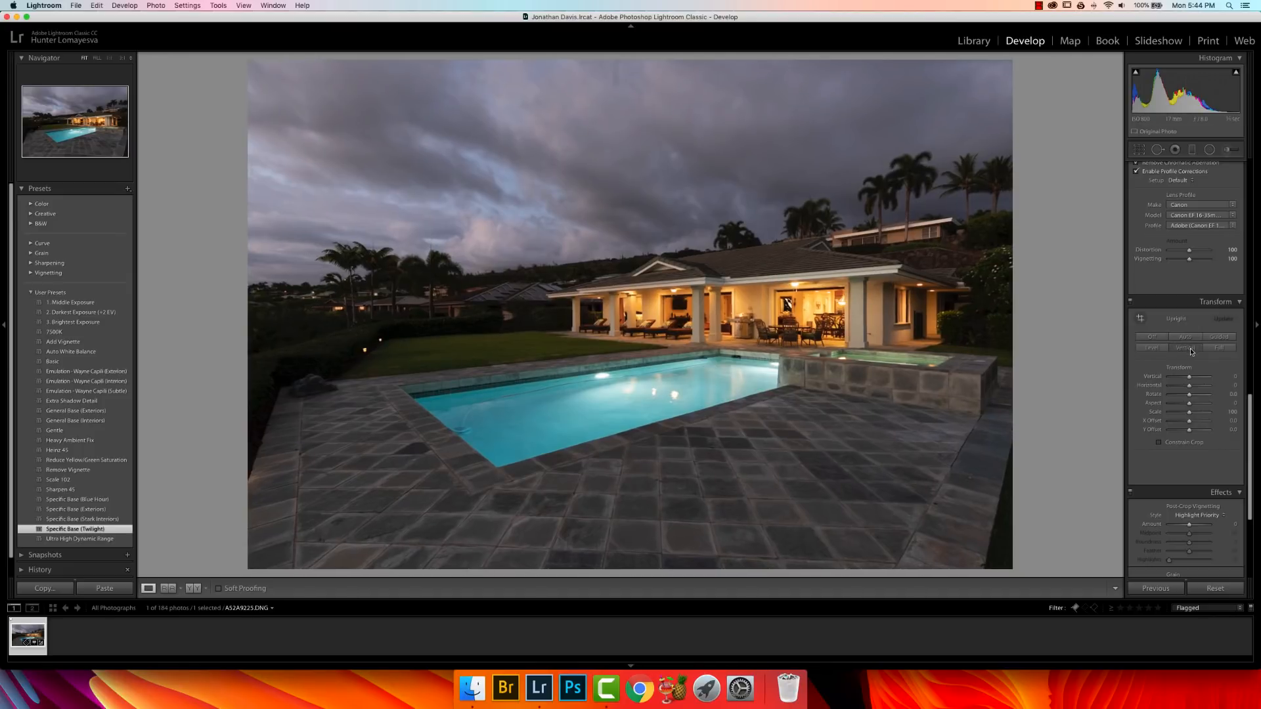
left_click(1157, 337)
left_click(1181, 346)
left_click(1159, 336)
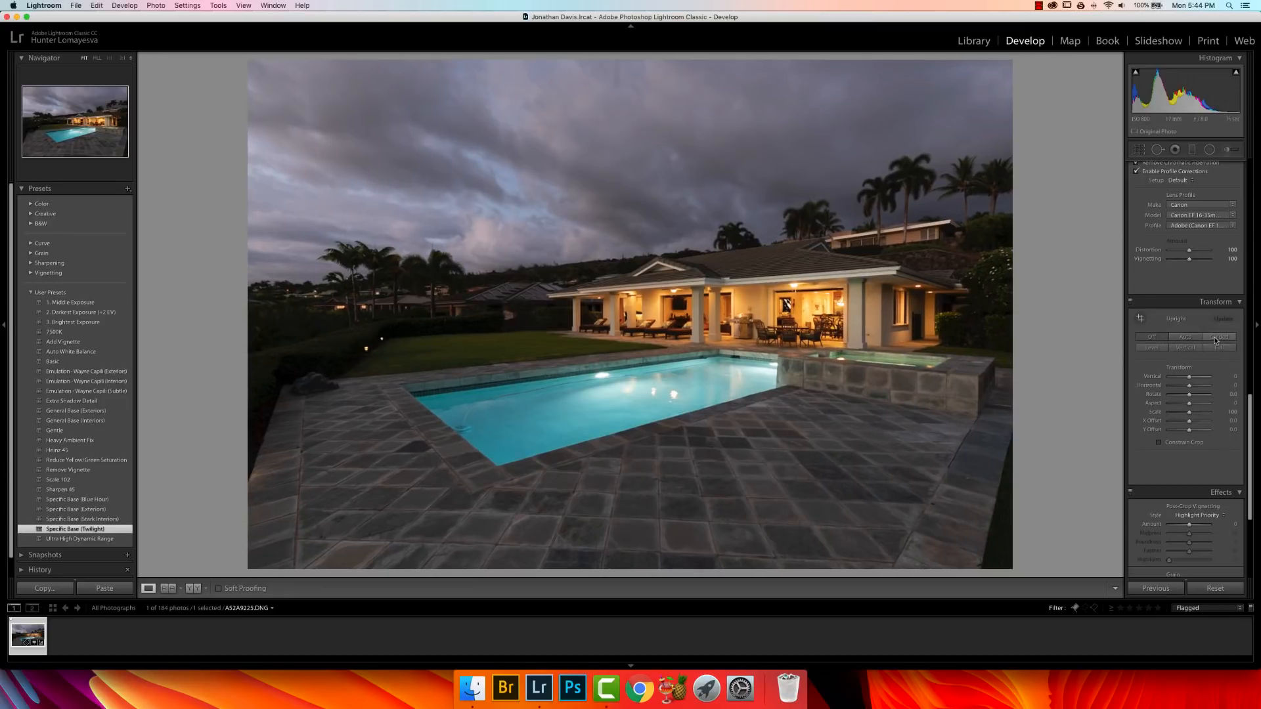
Apply a Guided Upright correction with vertical guides along the leftmost porch column and the edge of the large column near the house's right end
left_click(1215, 337)
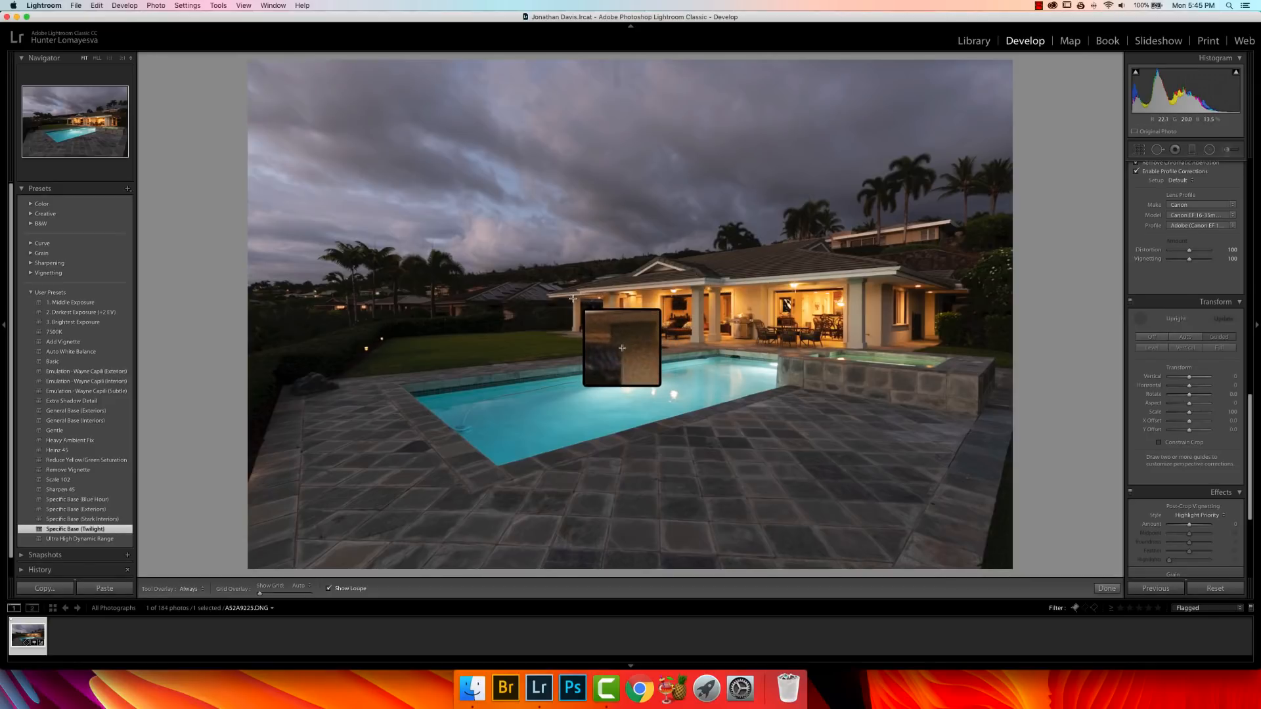
left_click_drag(573, 298, 571, 326)
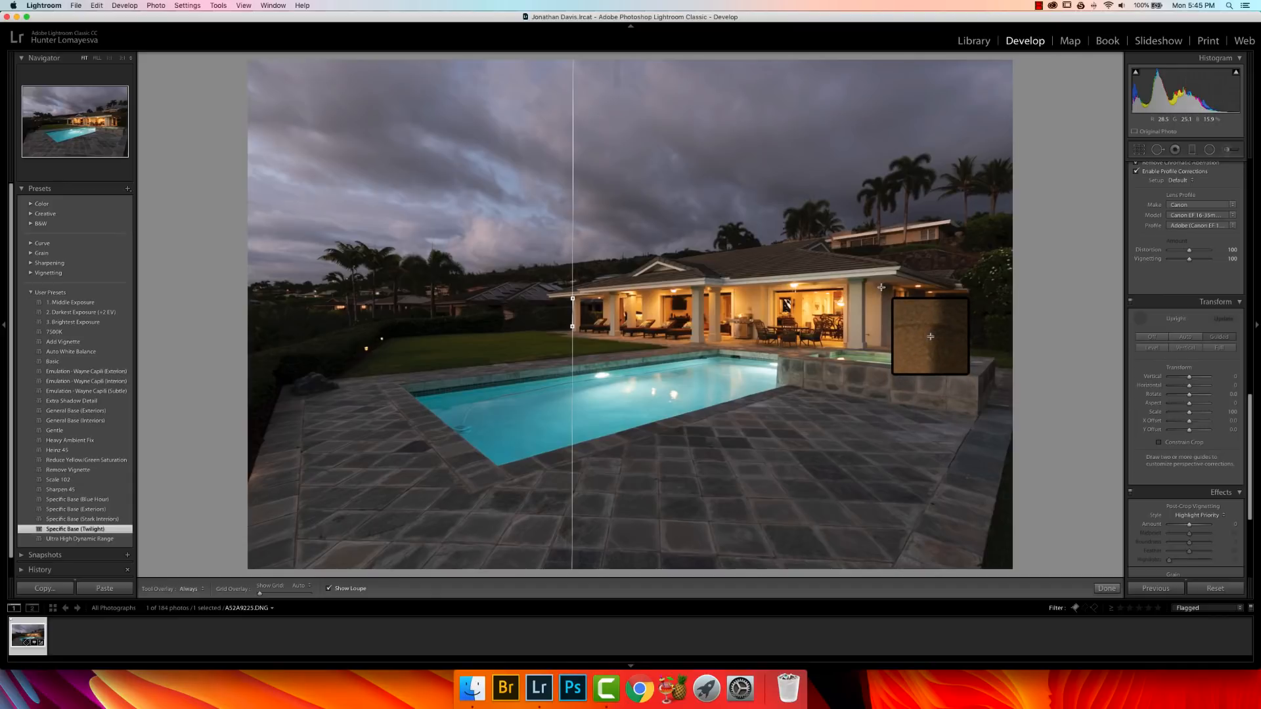
left_click_drag(881, 287, 881, 333)
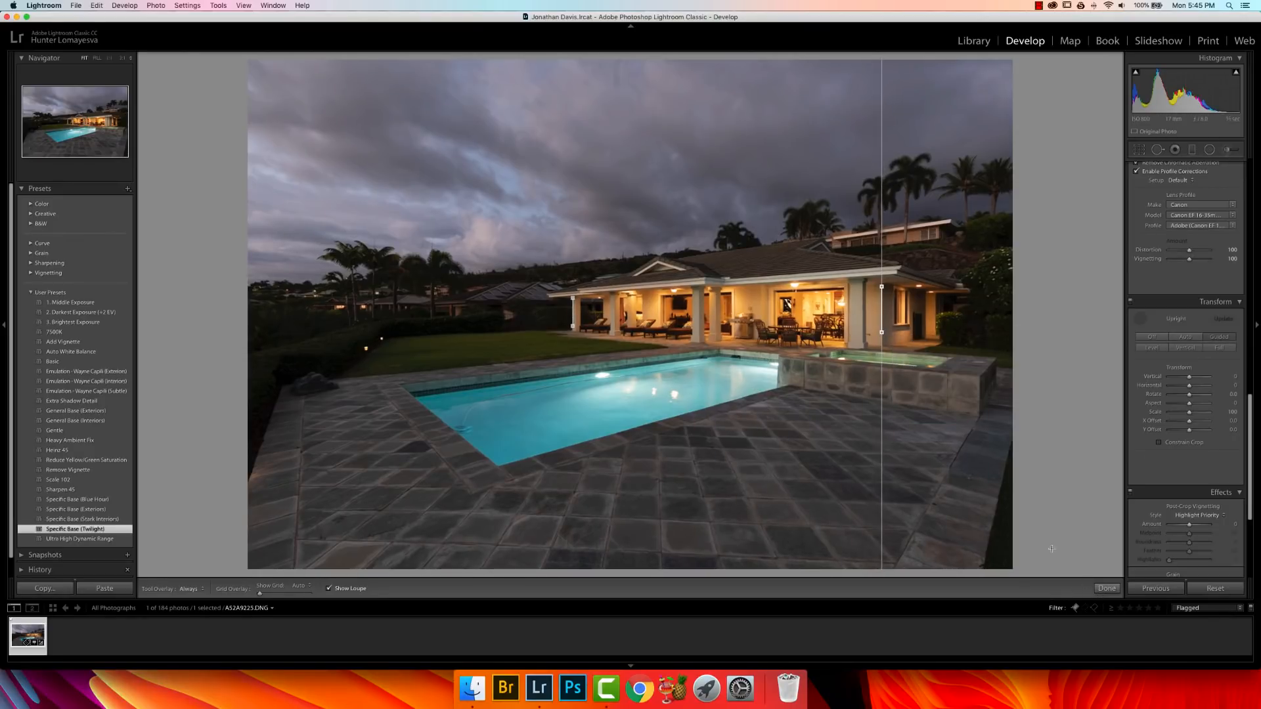
left_click_drag(881, 302, 865, 301)
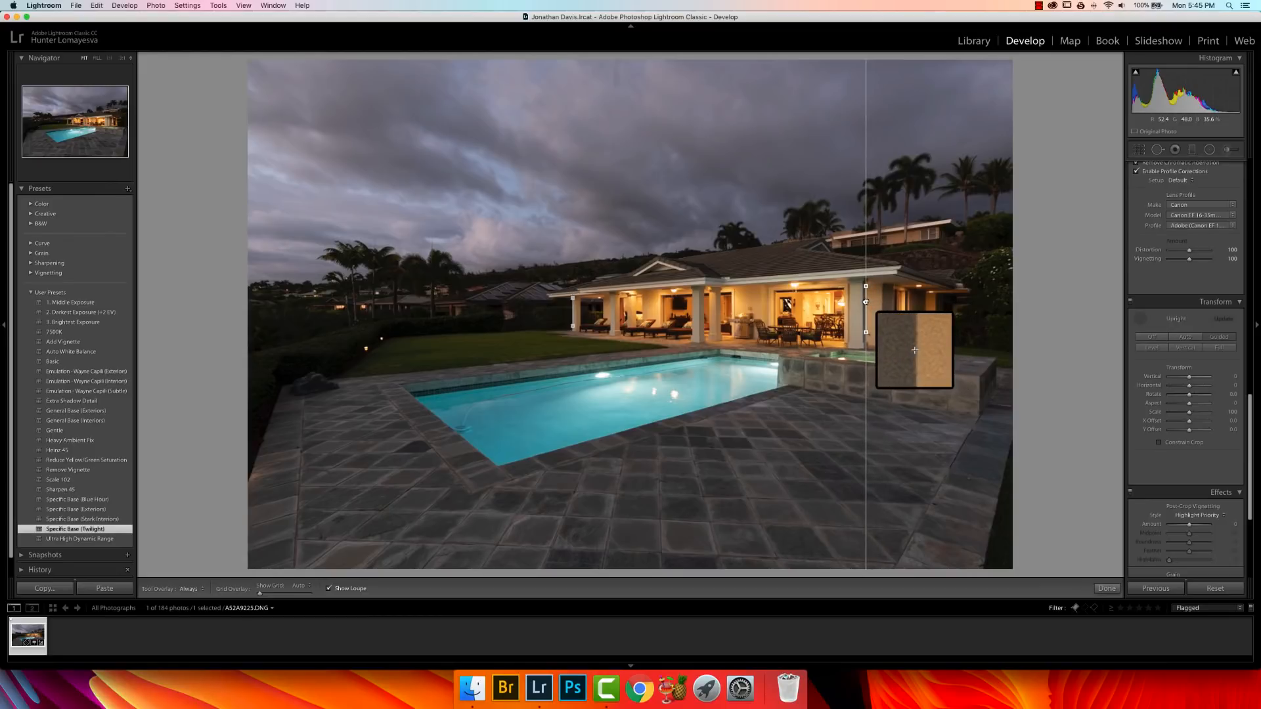
left_click_drag(866, 301, 866, 329)
left_click_drag(866, 283, 866, 284)
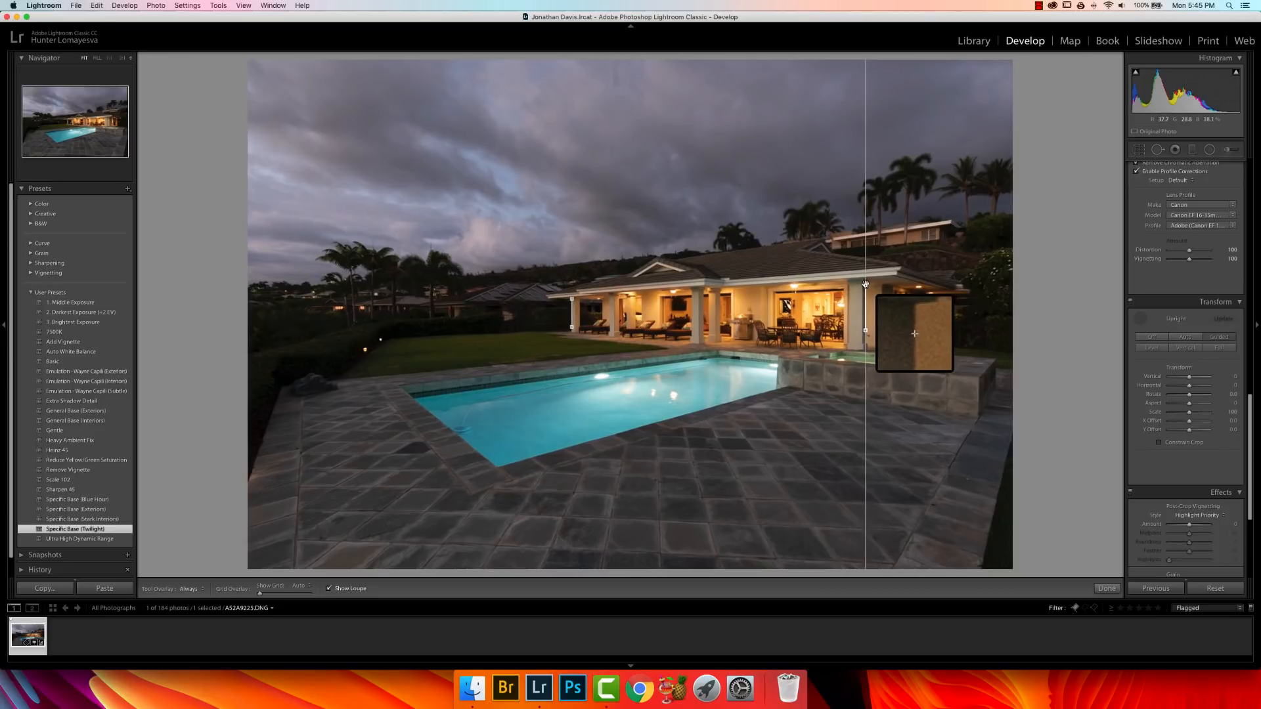
left_click(1107, 588)
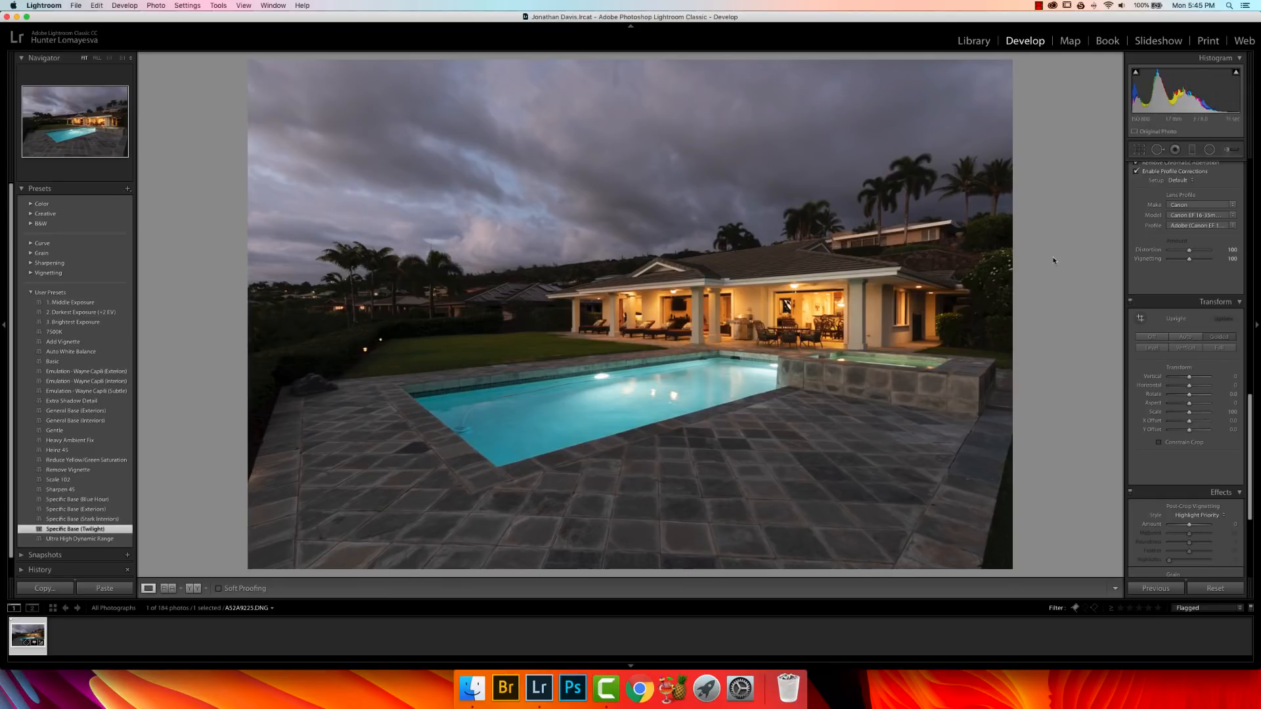
Set the white balance temperature to 6000 and the tint to -17, and compare the result with the before view
scroll(1248, 444, "down", 5)
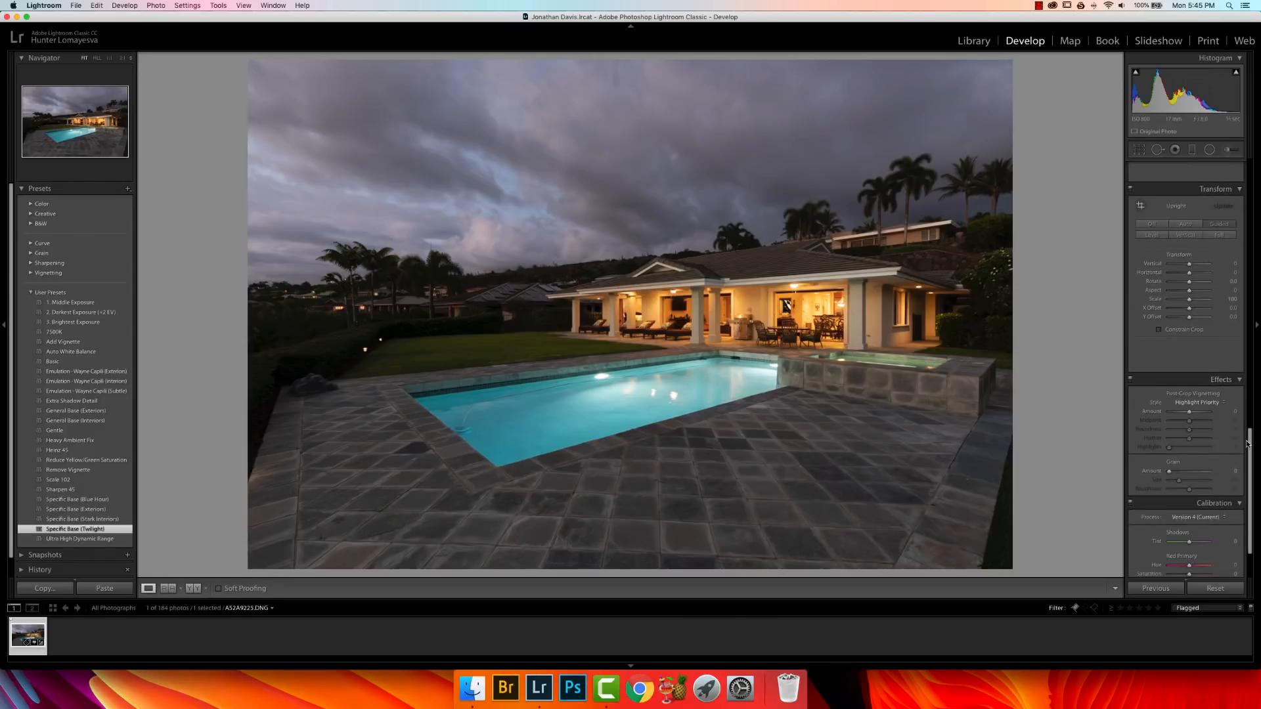
scroll(1247, 444, "up", 10)
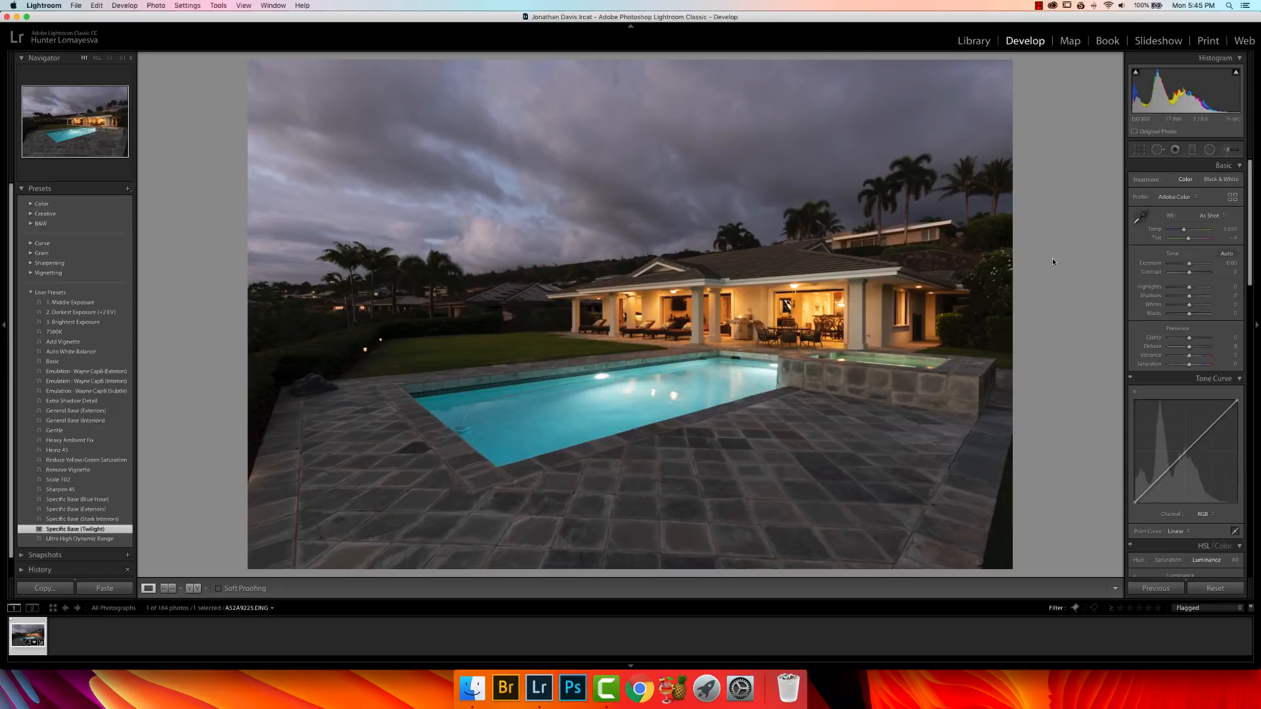
left_click(1233, 229)
type("6000")
key("Return")
key("Tab")
left_click_drag(1187, 239, 1187, 239)
key("backslash")
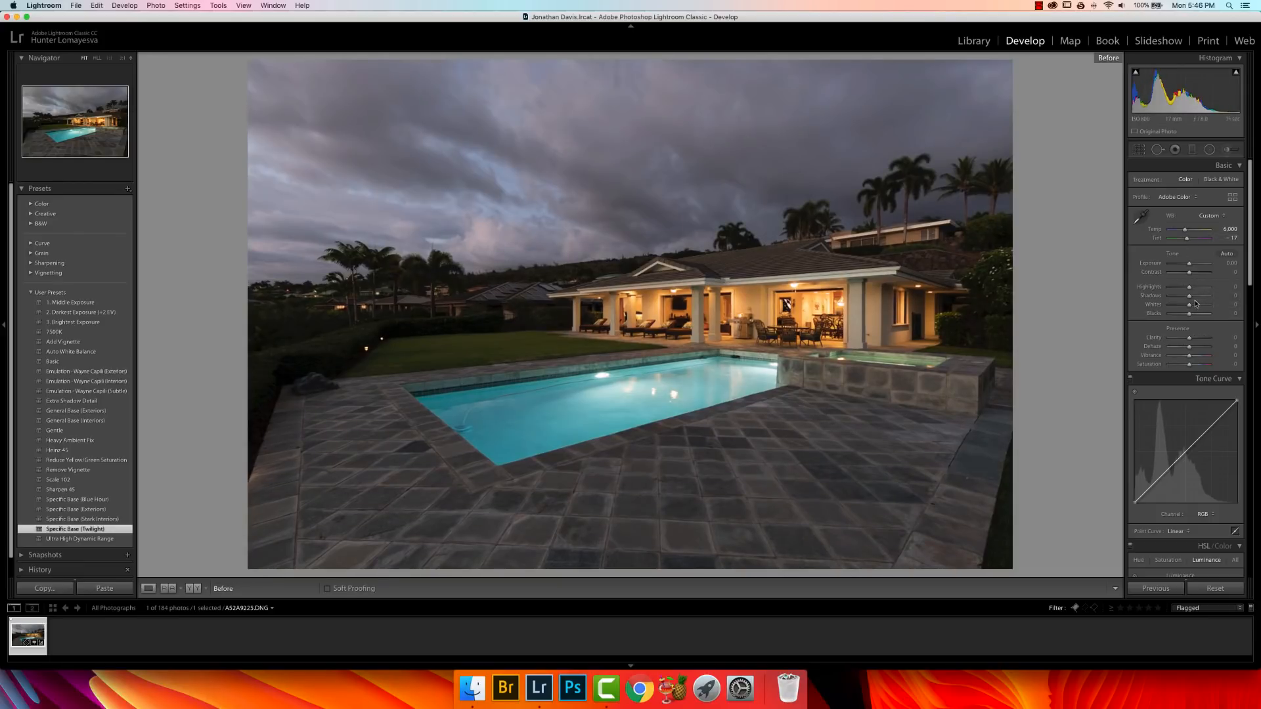
key("backslash")
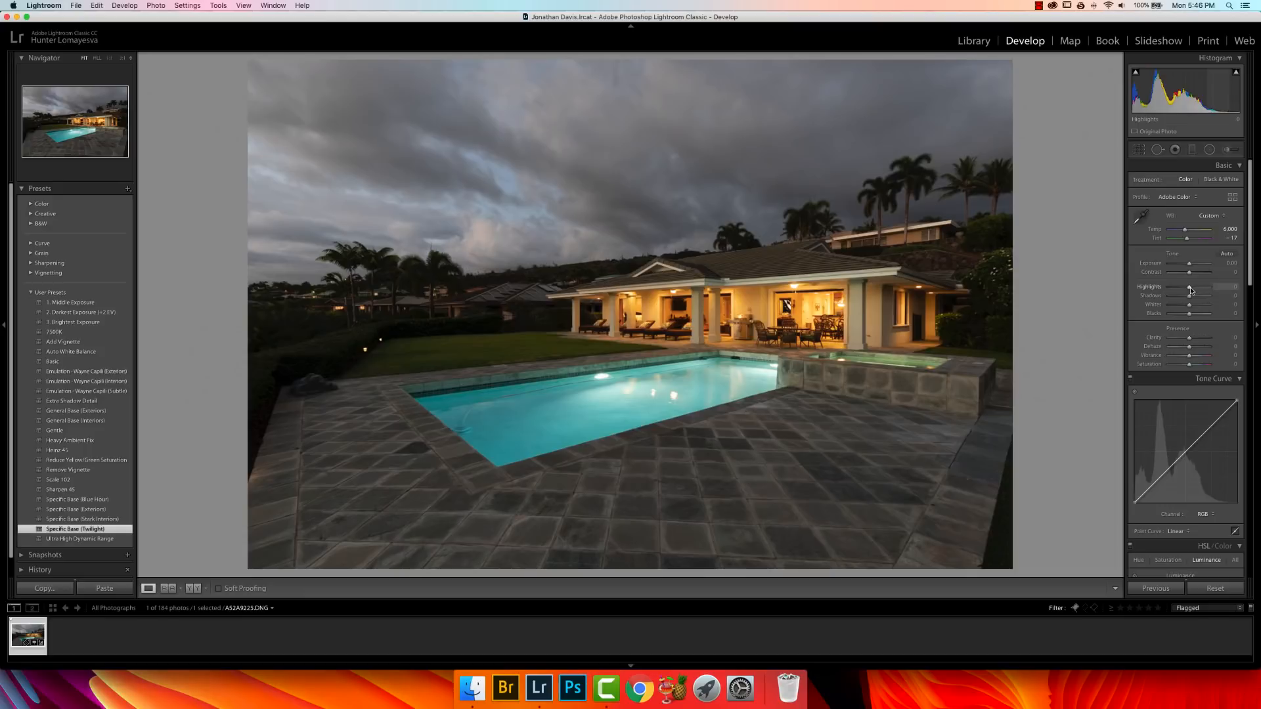
Set the basic adjustments to Highlights -60, Shadows +75, Exposure +0.20 and Clarity +15
mouse_move(1190, 290)
left_mouse_down()
mouse_move(1179, 290)
mouse_move(1206, 304)
left_mouse_up()
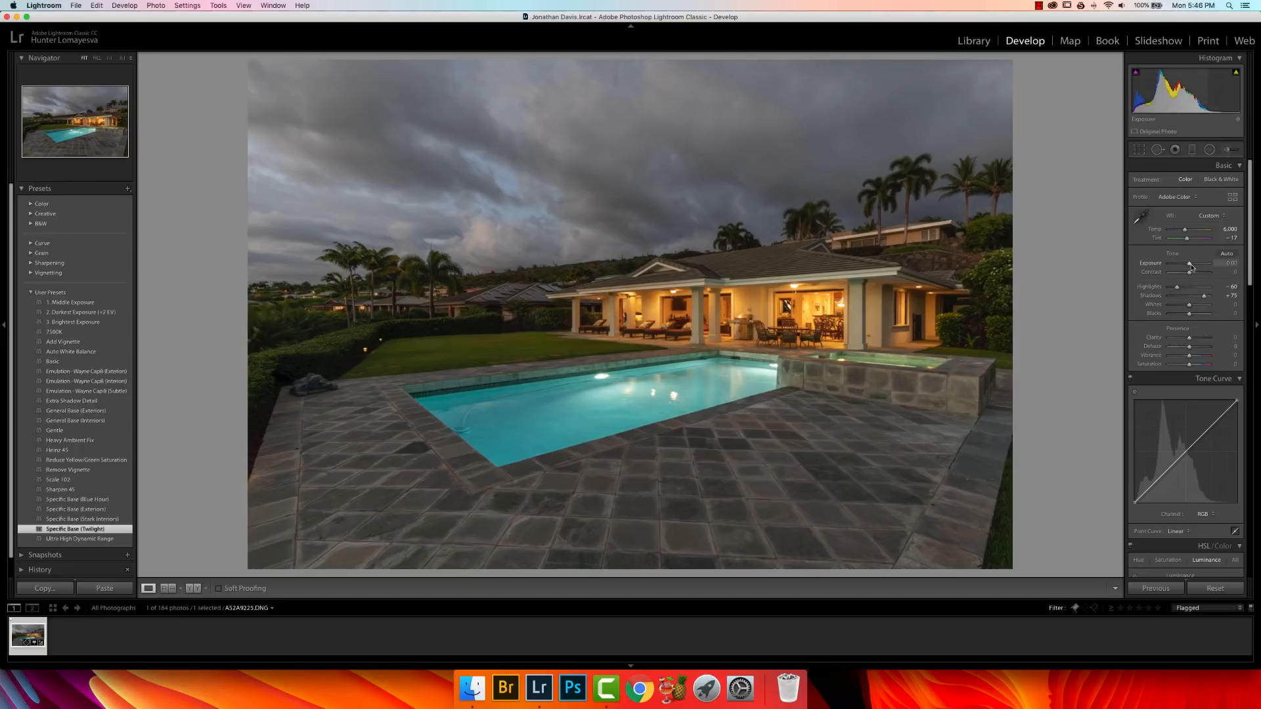
left_click_drag(1189, 263, 1191, 263)
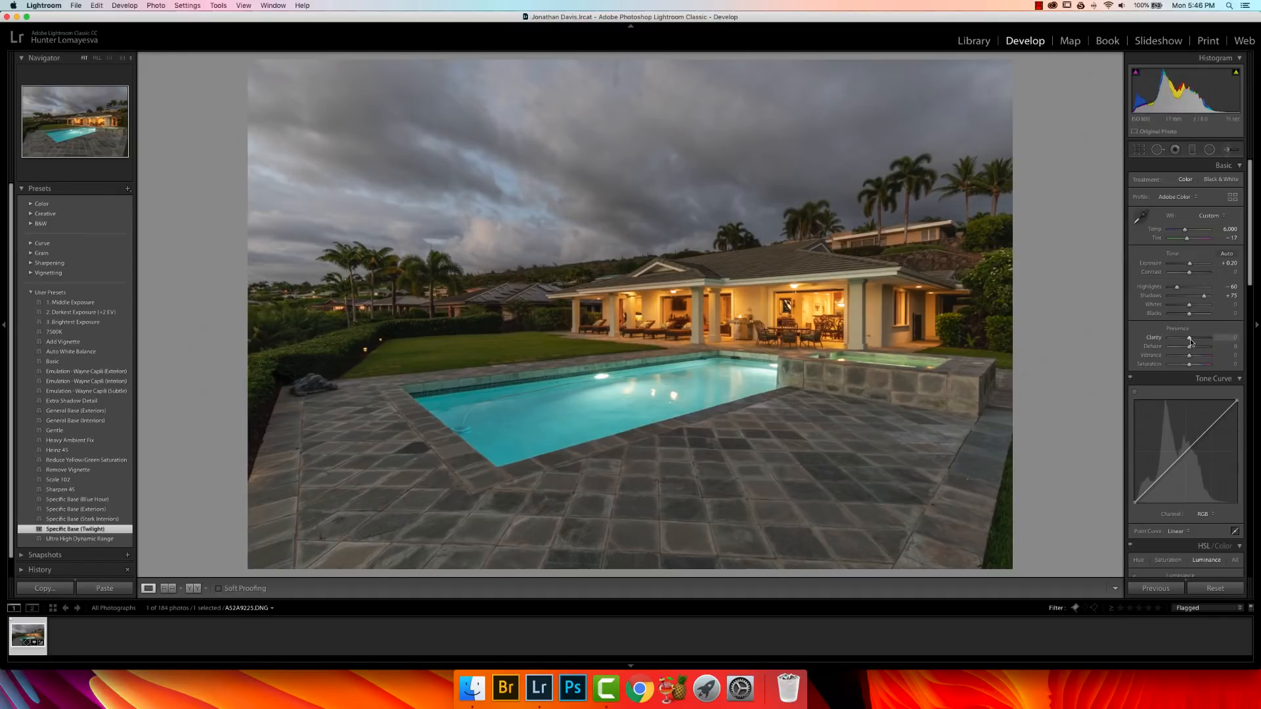
left_click_drag(1191, 341, 1194, 342)
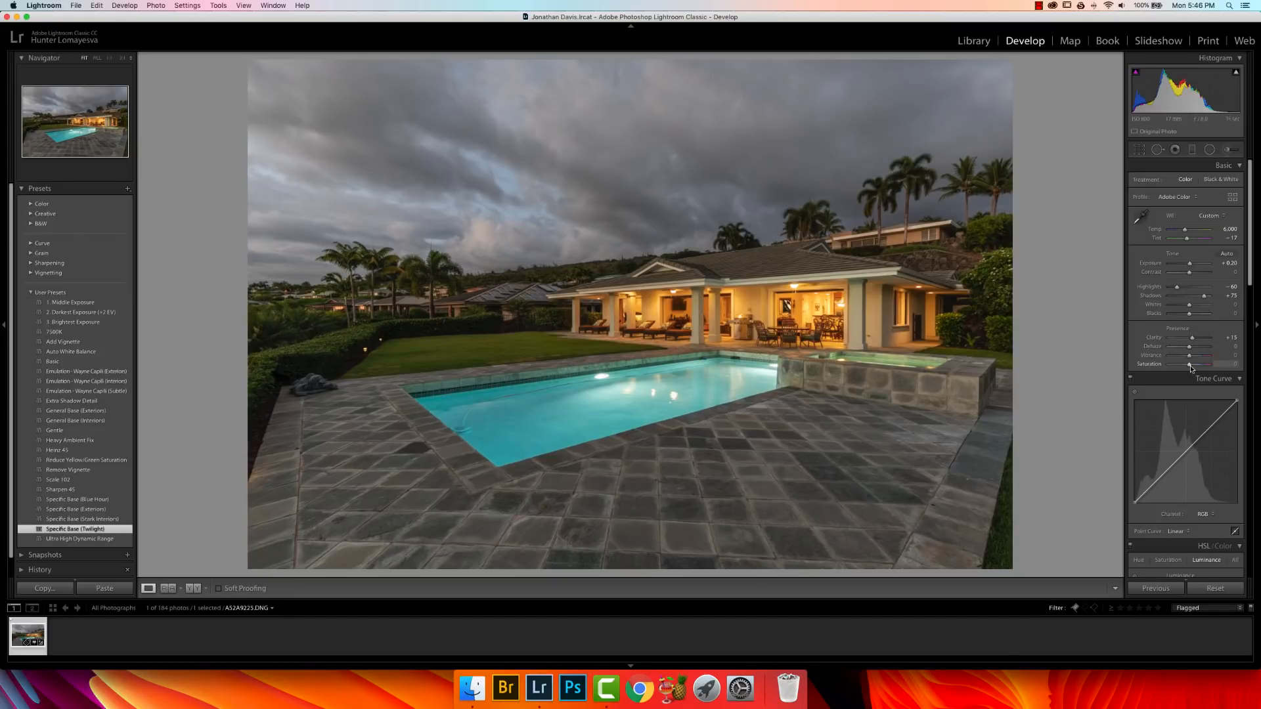
Show all HSL adjustments and set the saturation of Orange to -20 and Yellow to -10
scroll(1243, 405, "down", 1)
scroll(1245, 405, "down", 2)
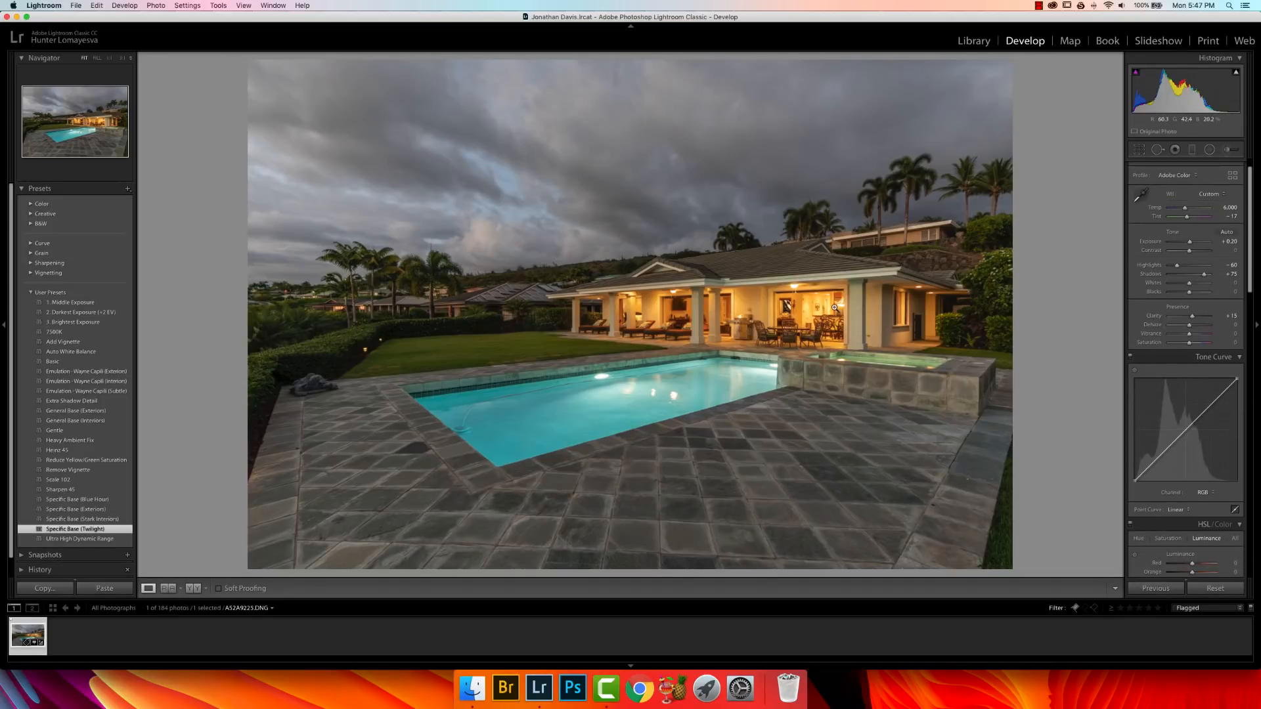
scroll(1251, 452, "down", 4)
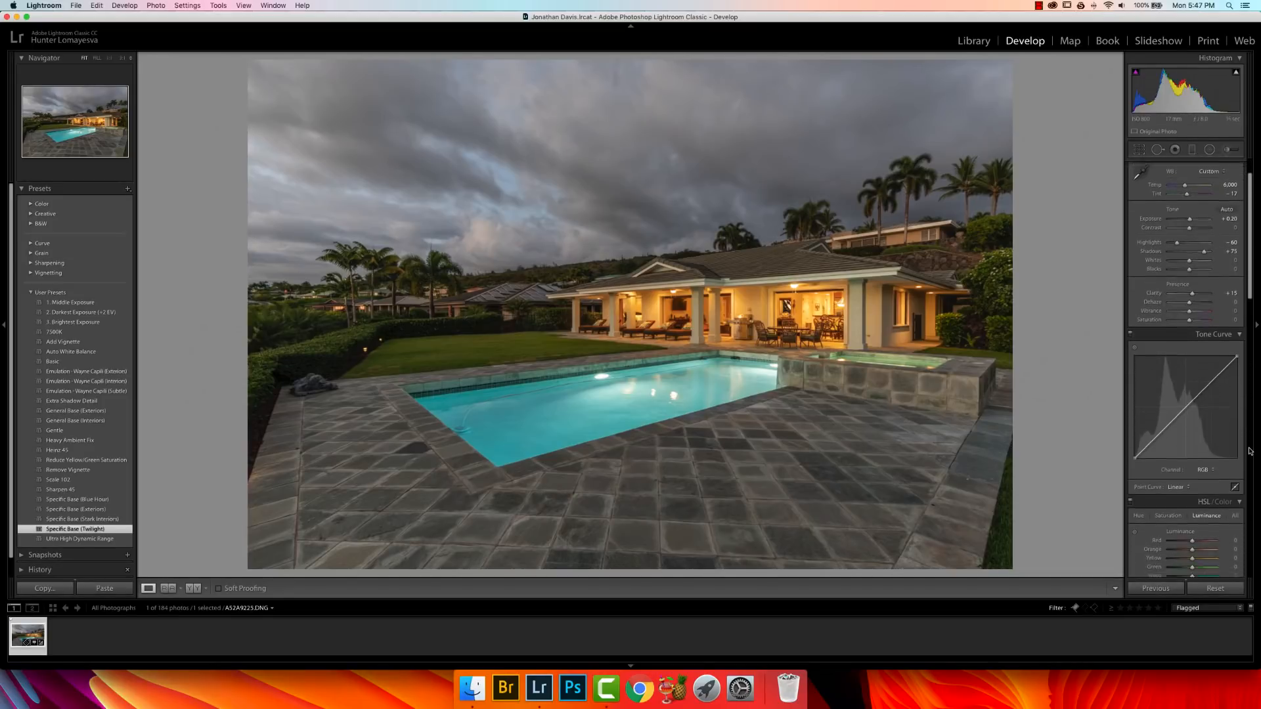
scroll(1243, 450, "down", 15)
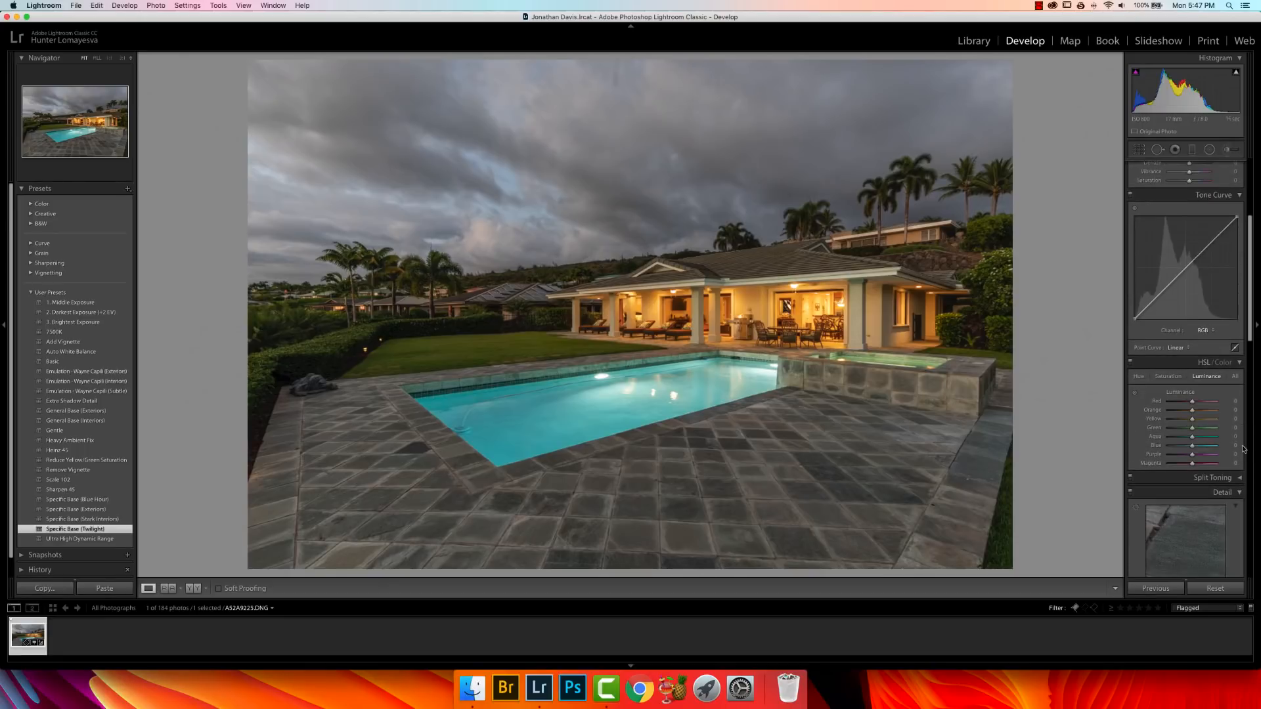
left_click(1234, 270)
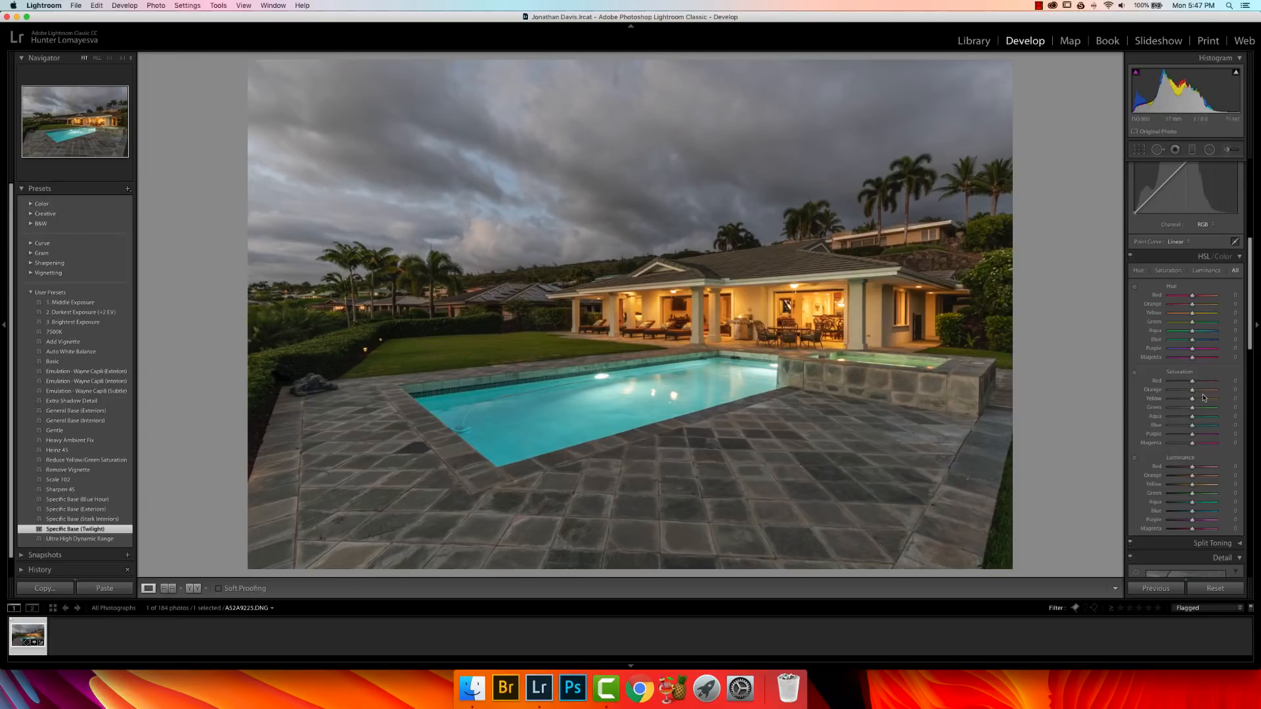
left_click_drag(1192, 391, 977, 397)
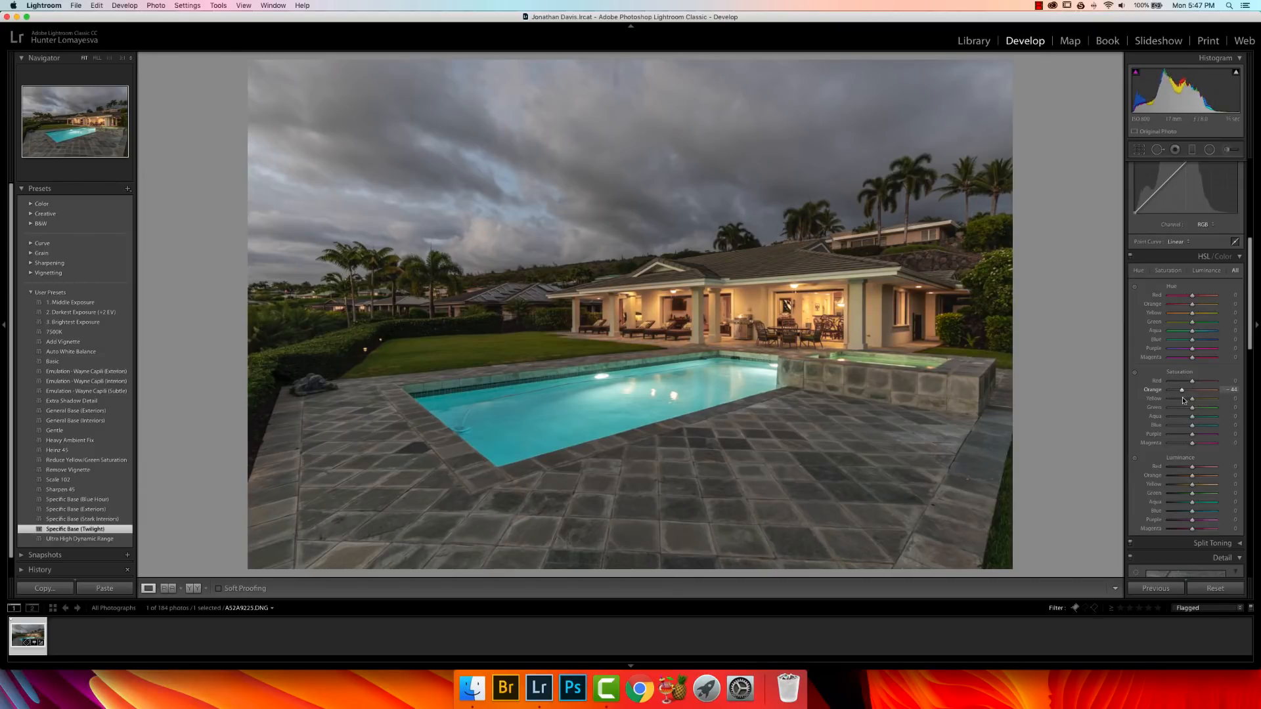
left_click_drag(1183, 399, 1189, 401)
mouse_move(1192, 401)
left_mouse_down()
mouse_move(1208, 406)
mouse_move(1188, 407)
left_mouse_up()
left_click_drag(1189, 407, 1190, 407)
Try Blue saturation at +100, inspect the sky up close, and reset the Blue saturation
left_click_drag(1193, 430, 1259, 439)
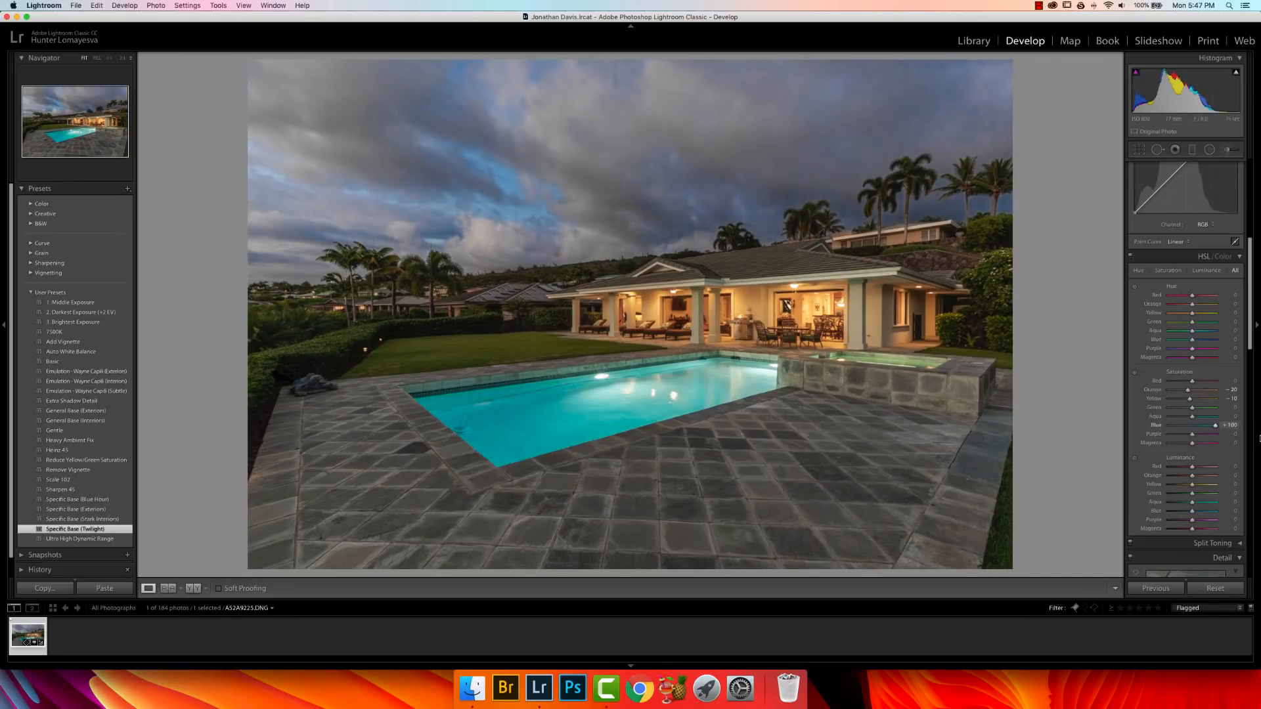
left_click(475, 127)
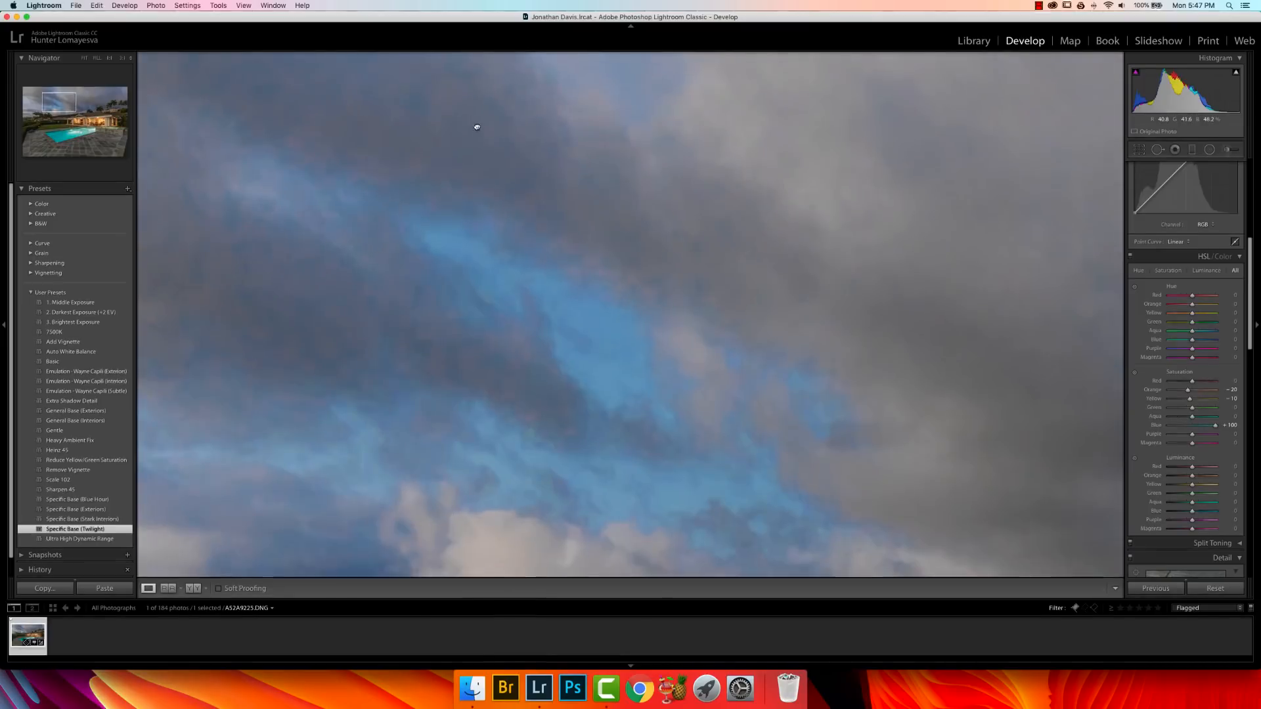
left_click_drag(475, 127, 580, 234)
left_click(688, 209)
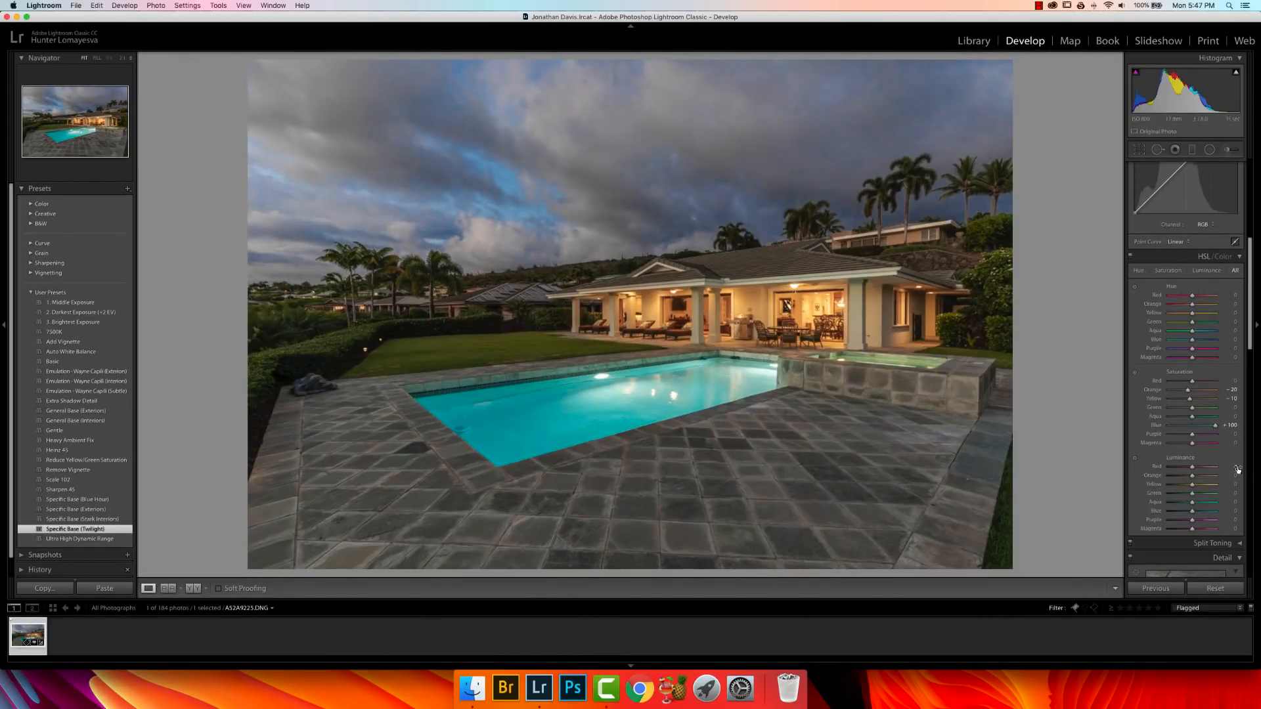
double_click(1158, 426)
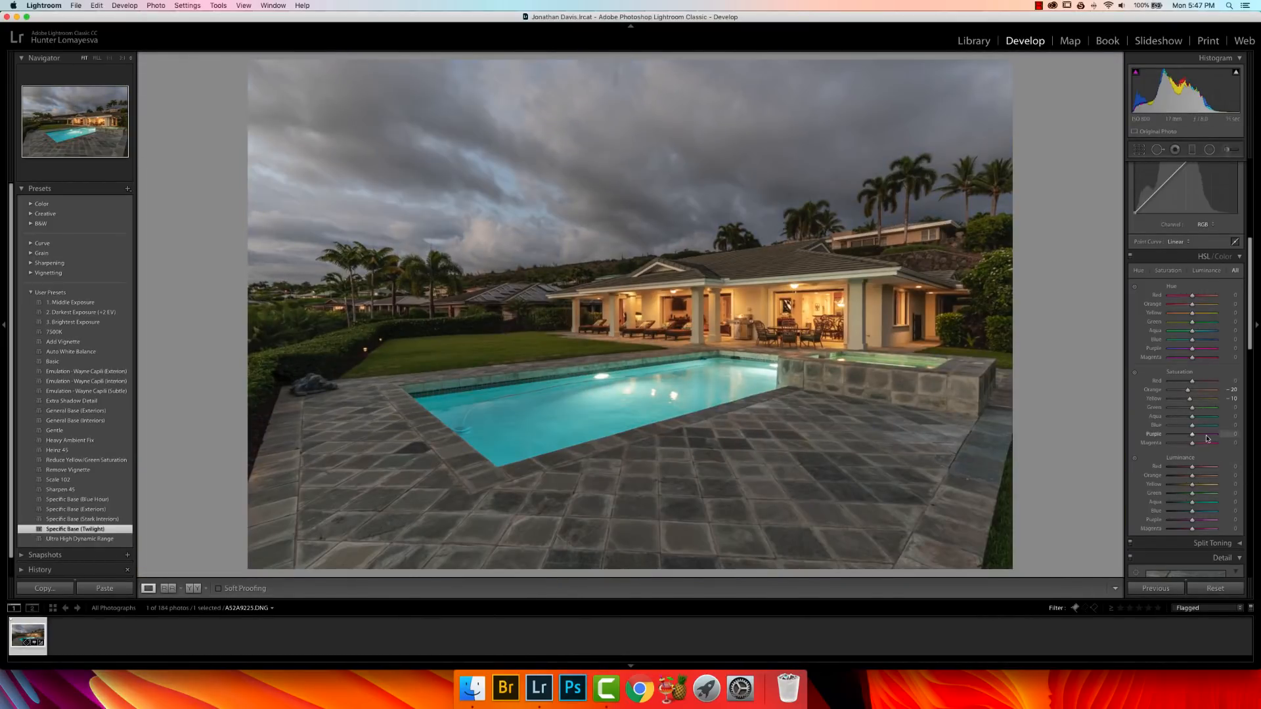
Set Blue saturation to +30 and Aqua luminance to -30 to enrich the sky and pool
left_click_drag(1194, 428, 1199, 430)
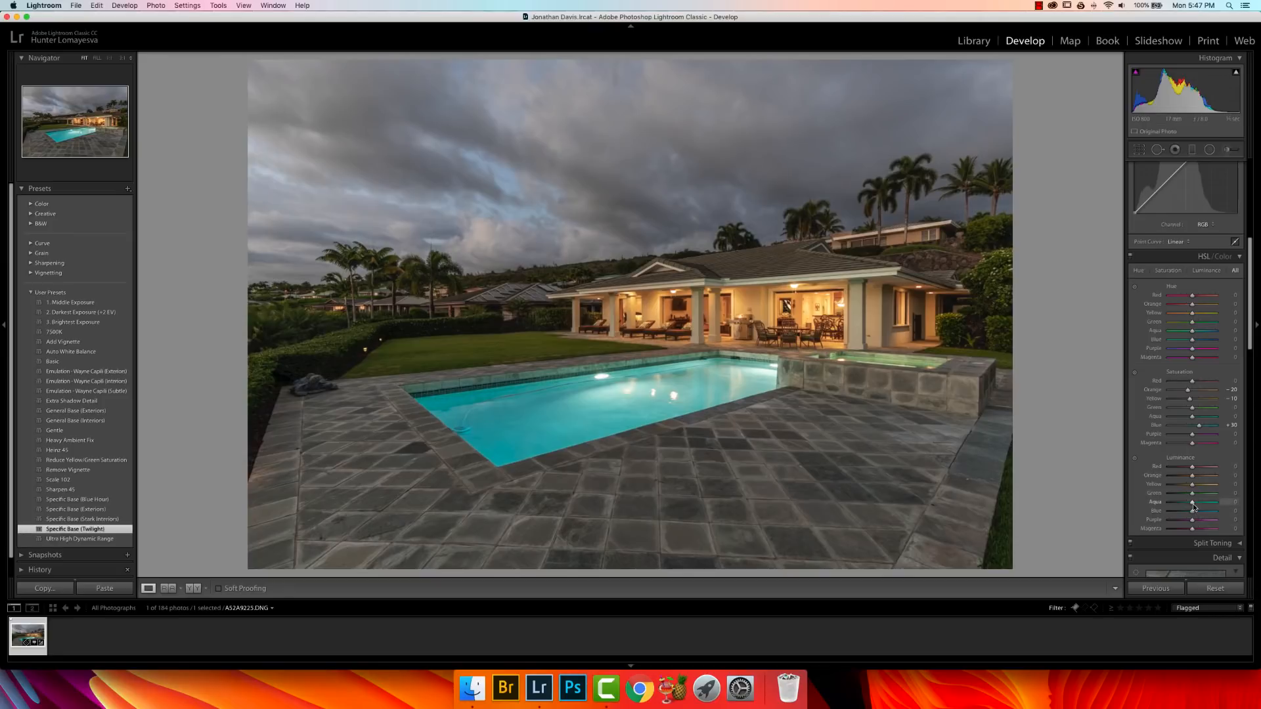
left_click_drag(1192, 503, 1187, 509)
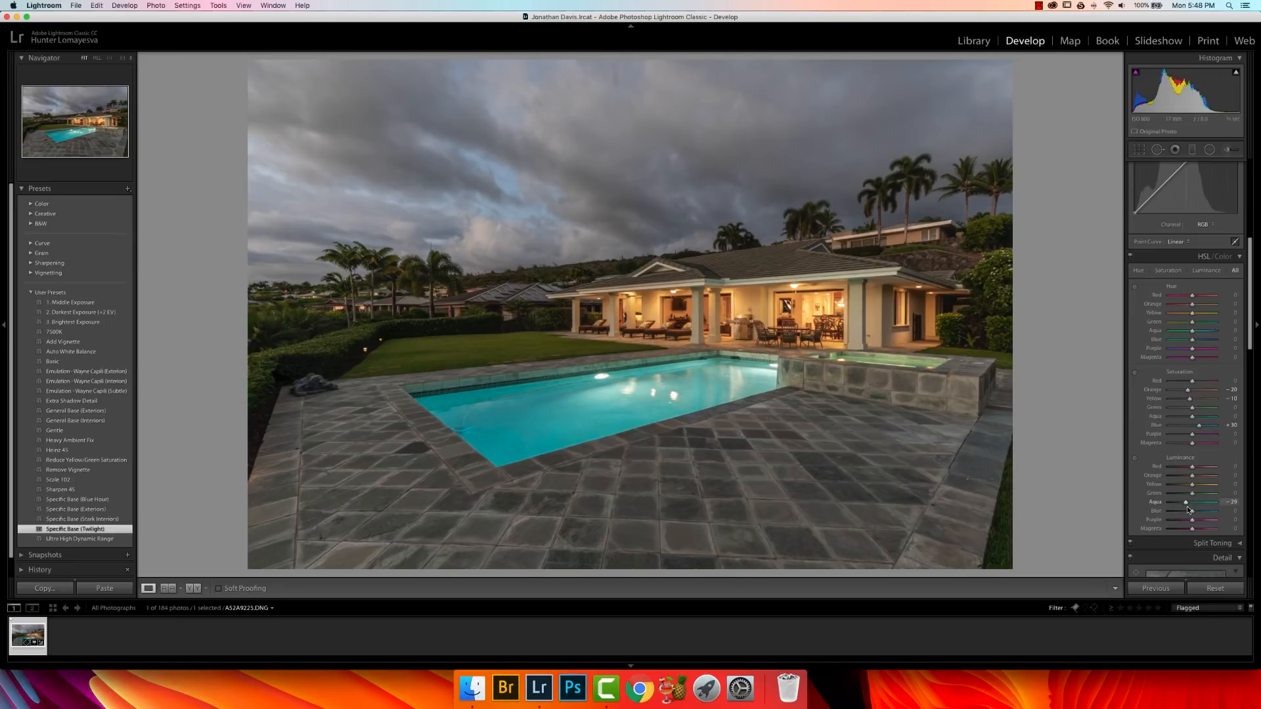
Add a graduated filter from the top edge of the sky down to the pool and set its temperature to -30
scroll(1247, 525, "down", 5)
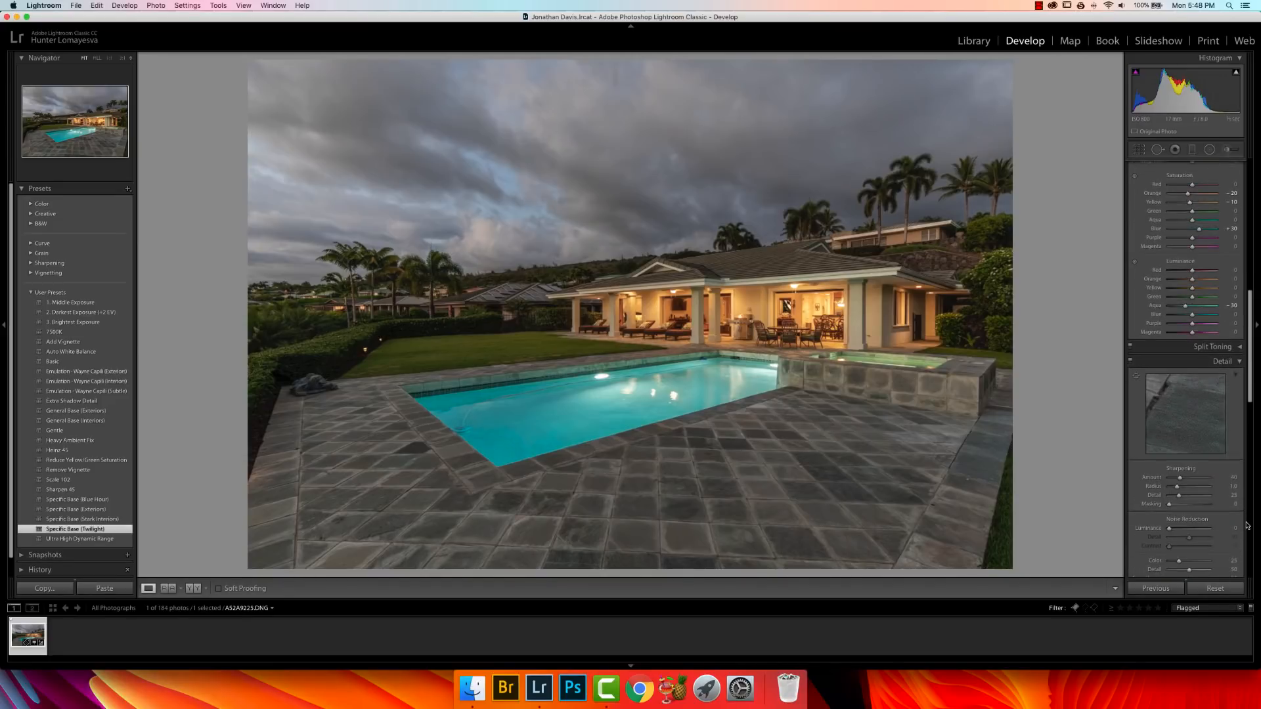
scroll(1246, 525, "down", 2)
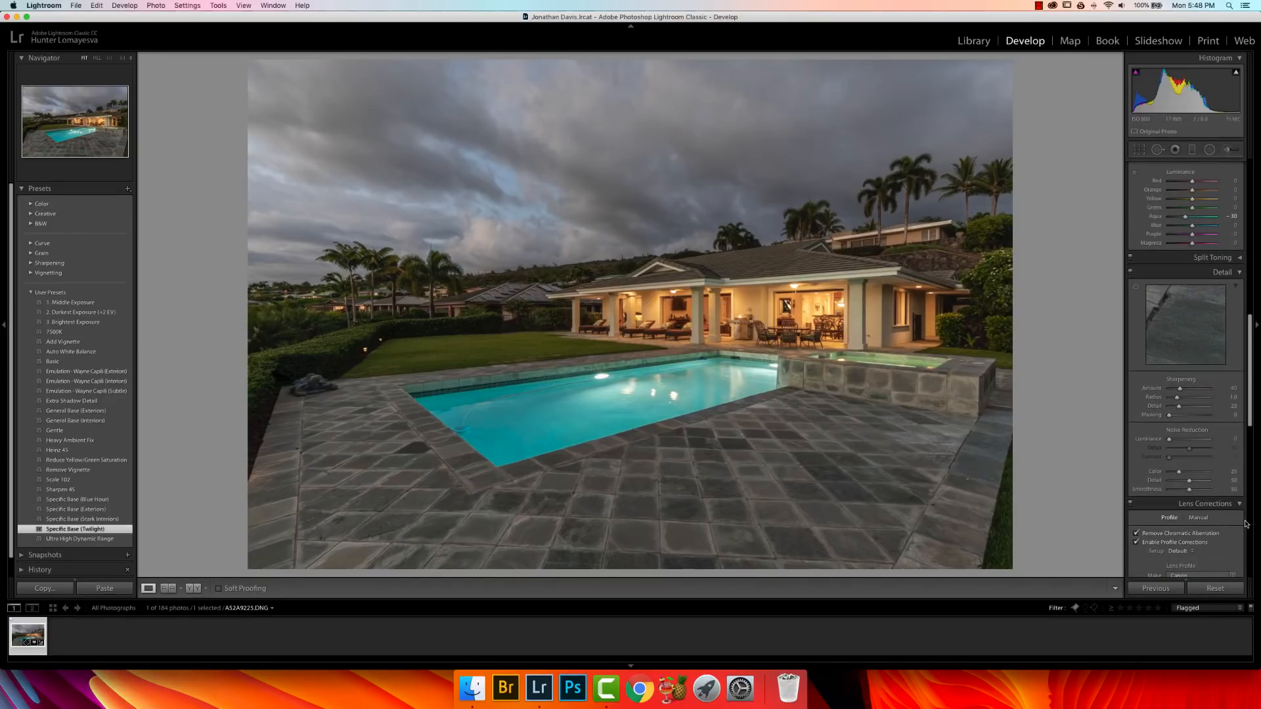
scroll(1251, 516, "up", 10)
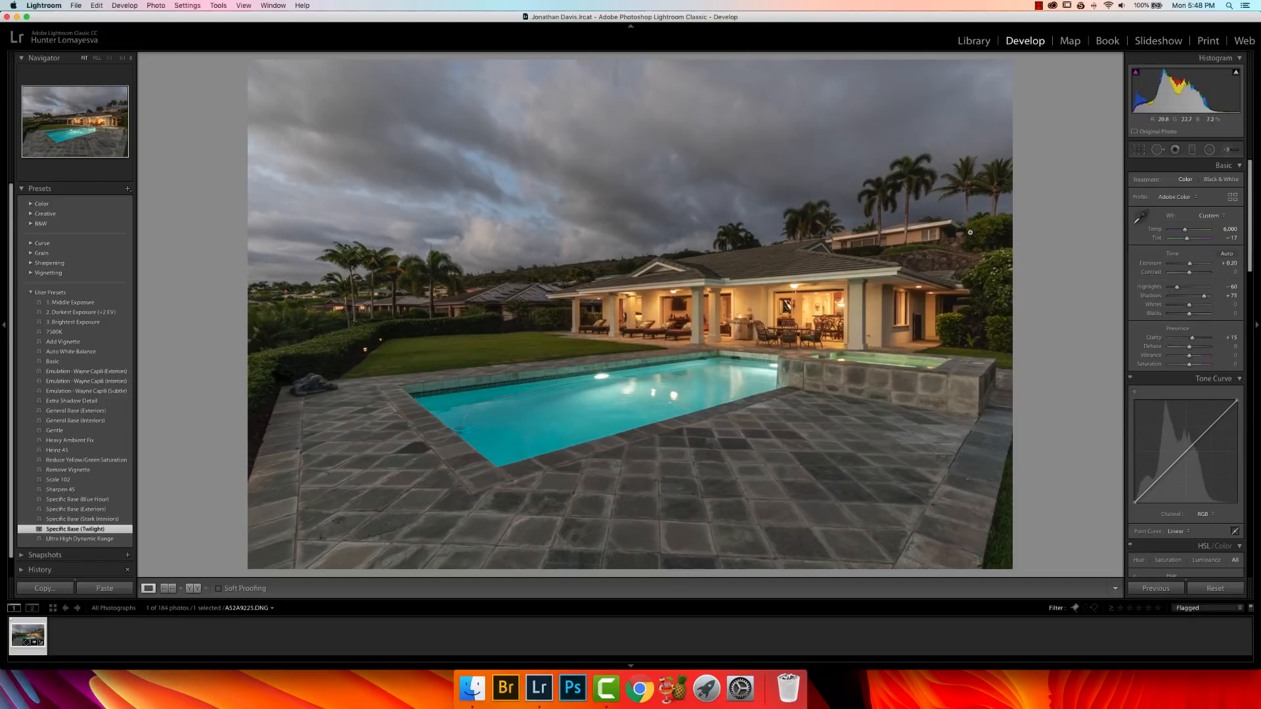
left_click(1192, 151)
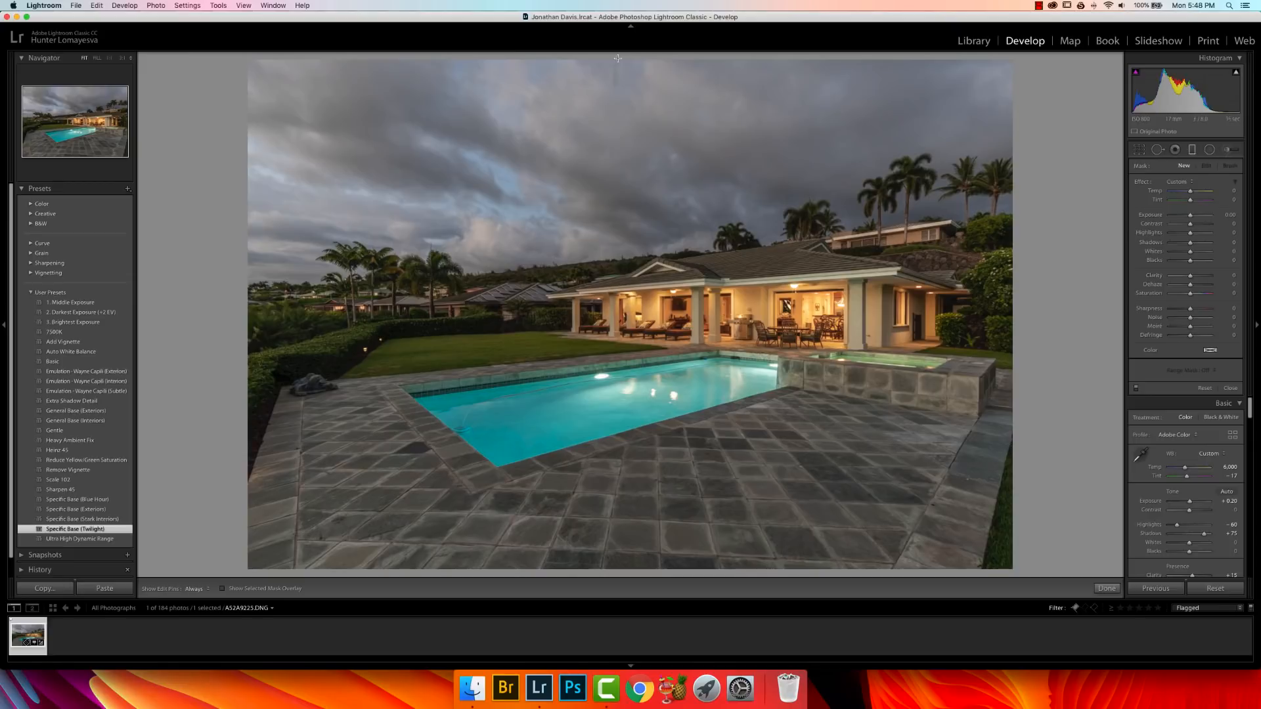
left_click_drag(617, 59, 625, 385)
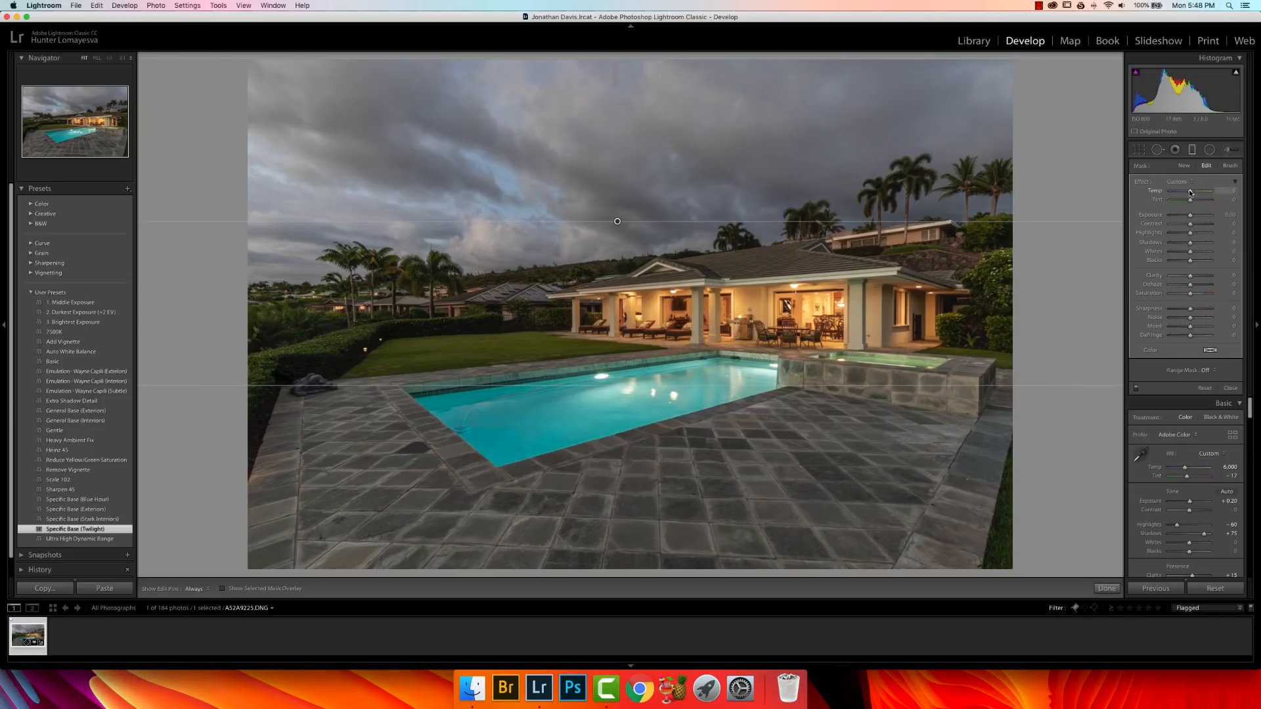
left_click_drag(1189, 192, 1186, 193)
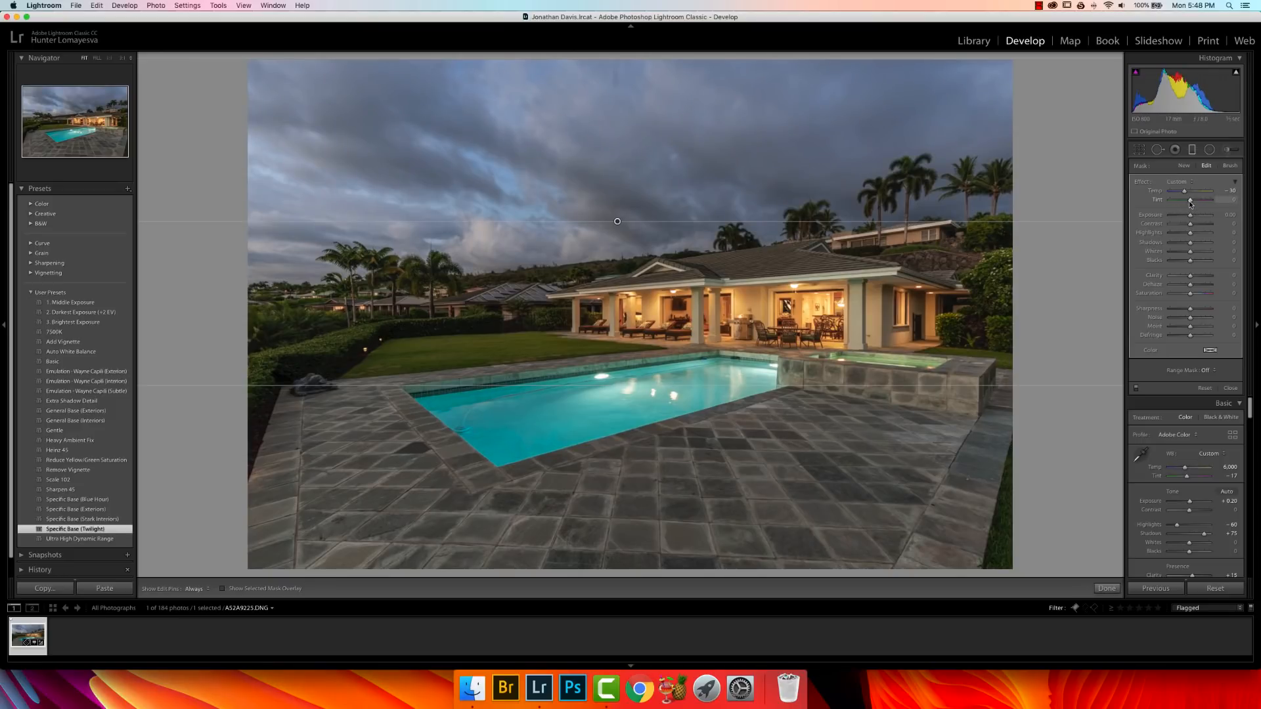
Set the sky graduated filter's temperature to -40 and tint to 15, and lower its exposure very slightly
left_click_drag(1196, 203, 1194, 204)
left_click_drag(1193, 205, 1194, 204)
left_click_drag(1183, 193, 1181, 193)
left_click_drag(1191, 215, 1192, 219)
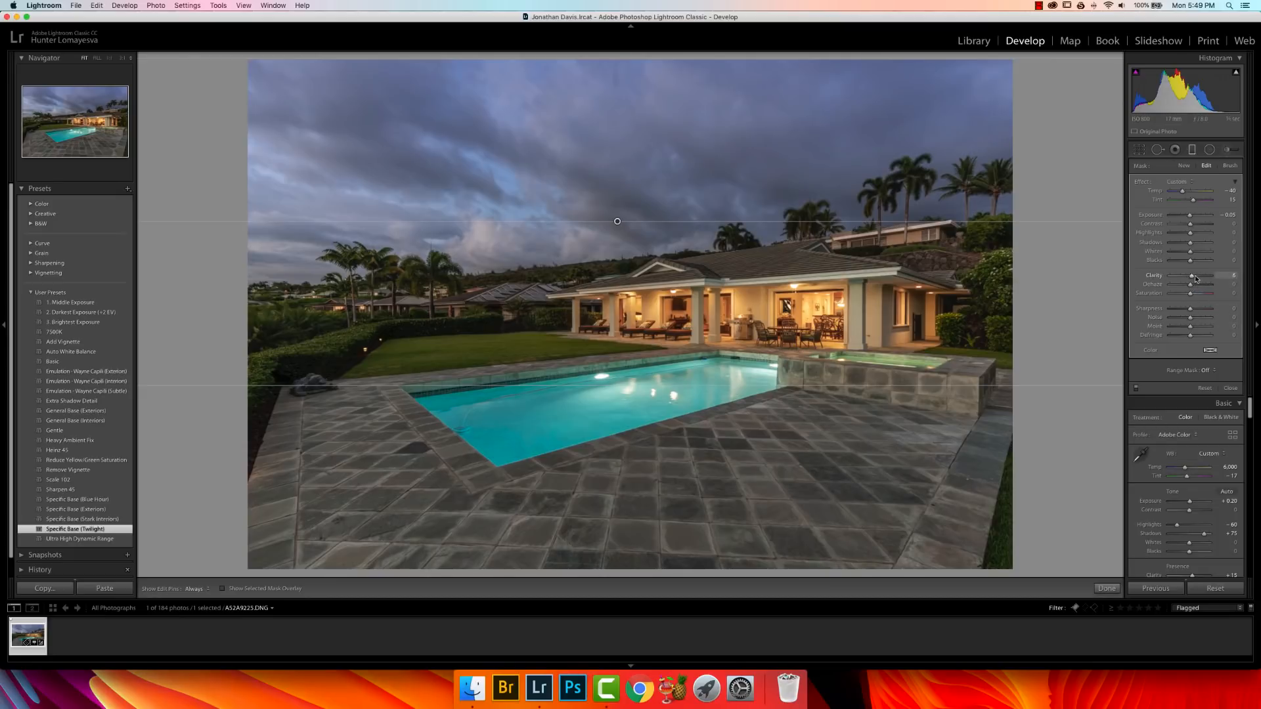
Set the sky graduated filter's clarity to 60, saturation to 20 and contrast to 20
left_click_drag(1190, 276, 1215, 280)
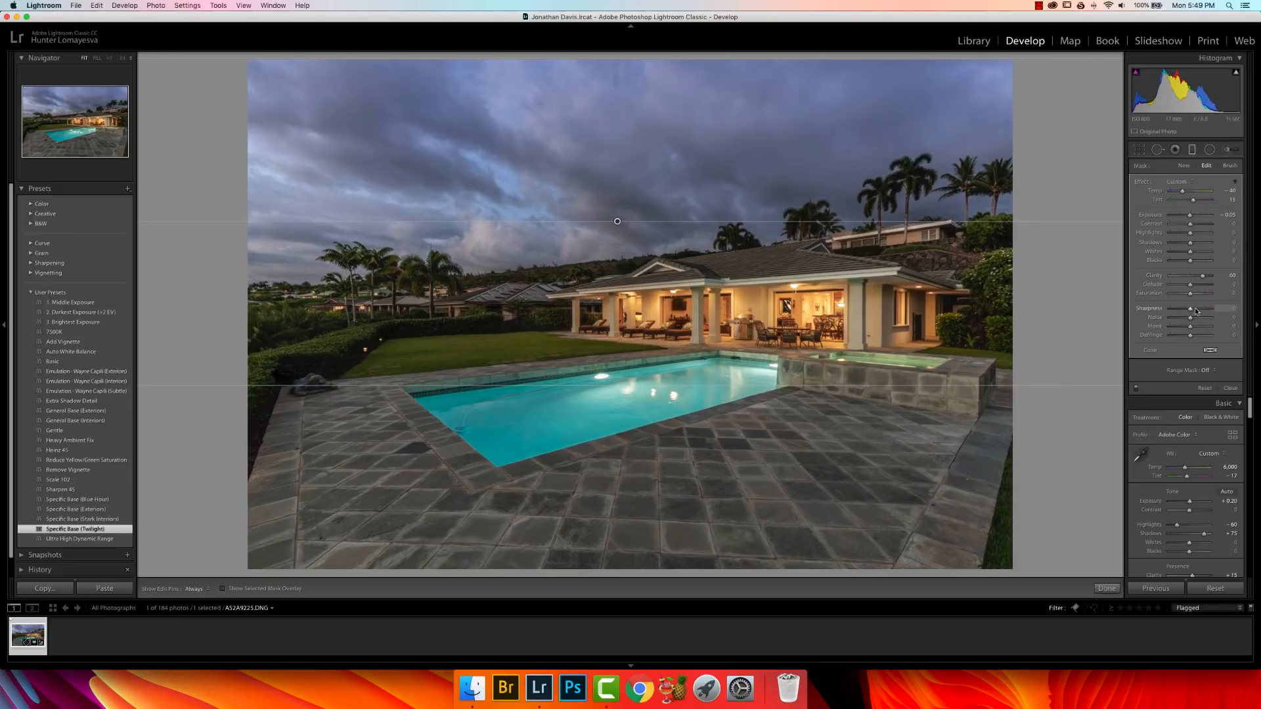
left_click_drag(1192, 293, 1194, 297)
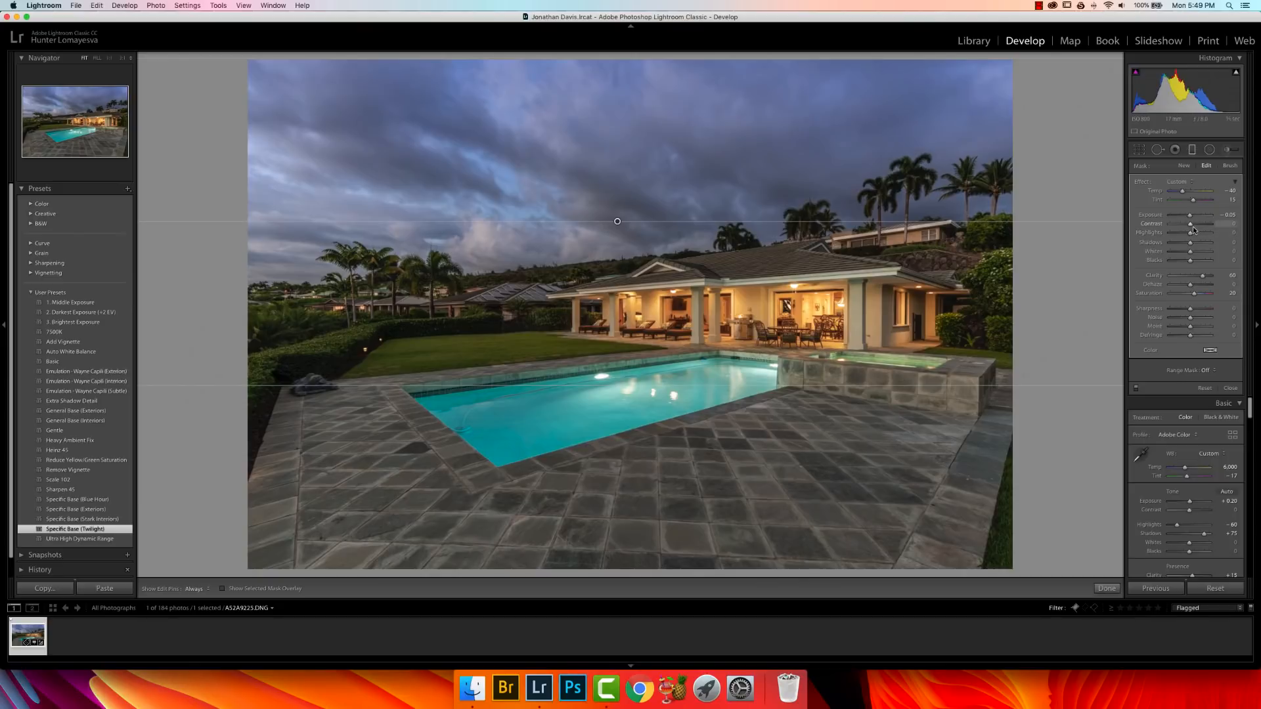
left_click_drag(1197, 223, 1197, 228)
Apply a luminance range mask to the sky graduated filter with a range of 50/100, previewing the mask while adjusting
left_click(1206, 371)
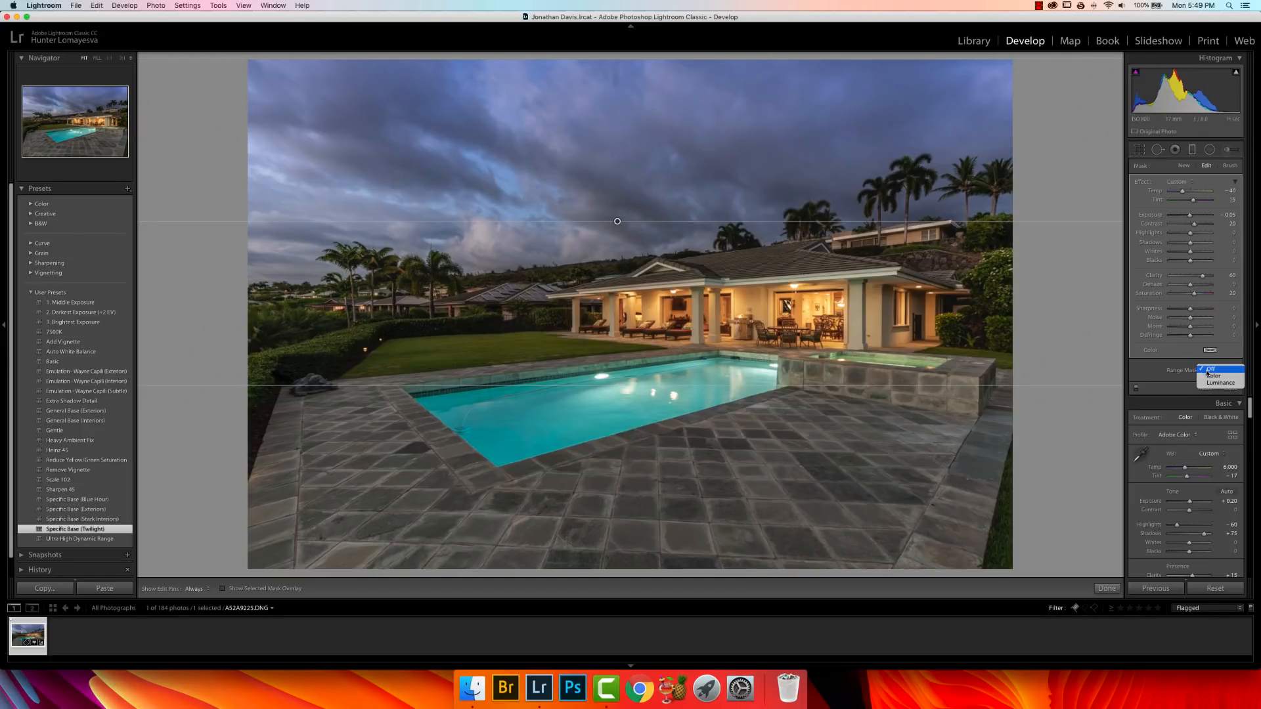
left_click(1205, 384)
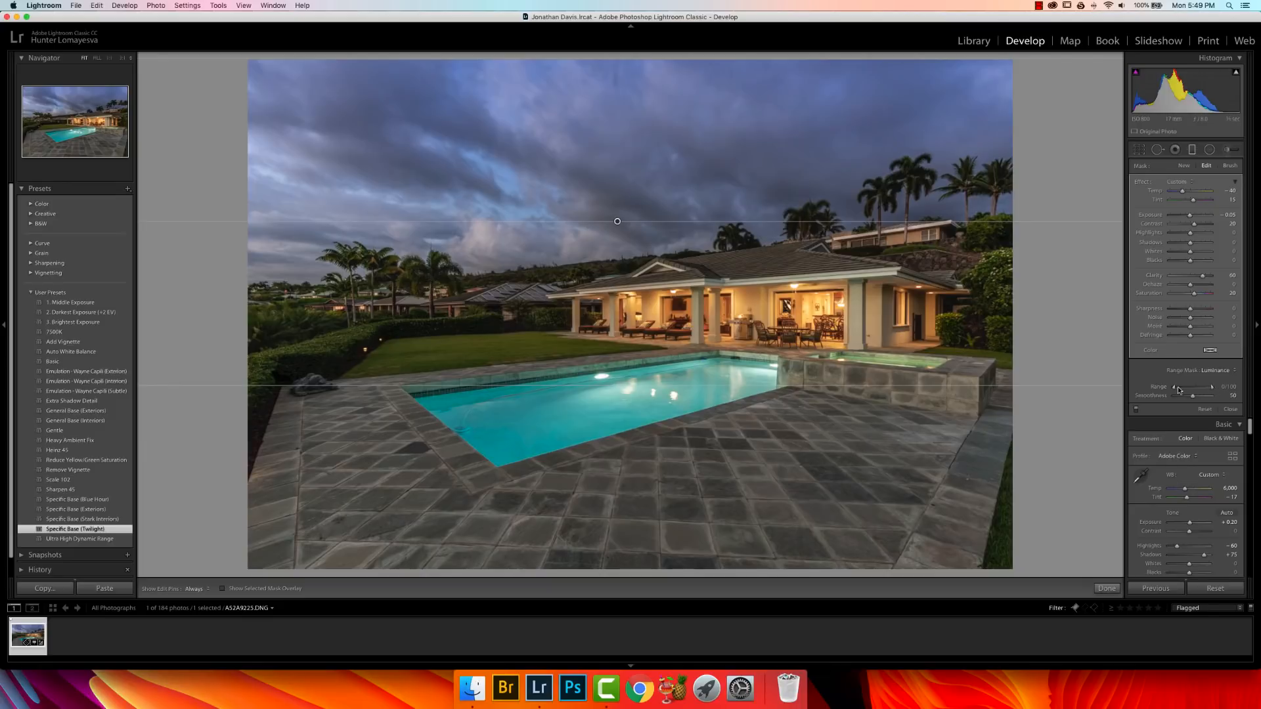
key("alt")
left_click_drag(1175, 388, 1192, 389)
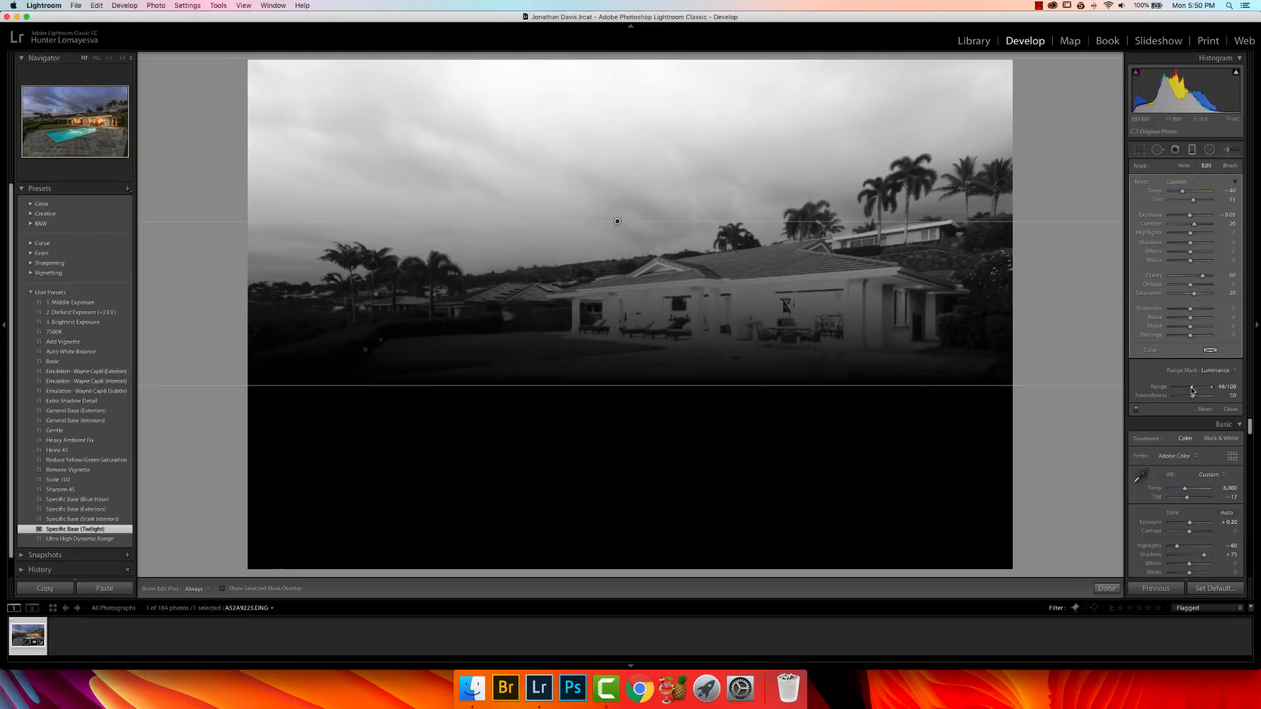
left_click_drag(1191, 388, 1191, 388)
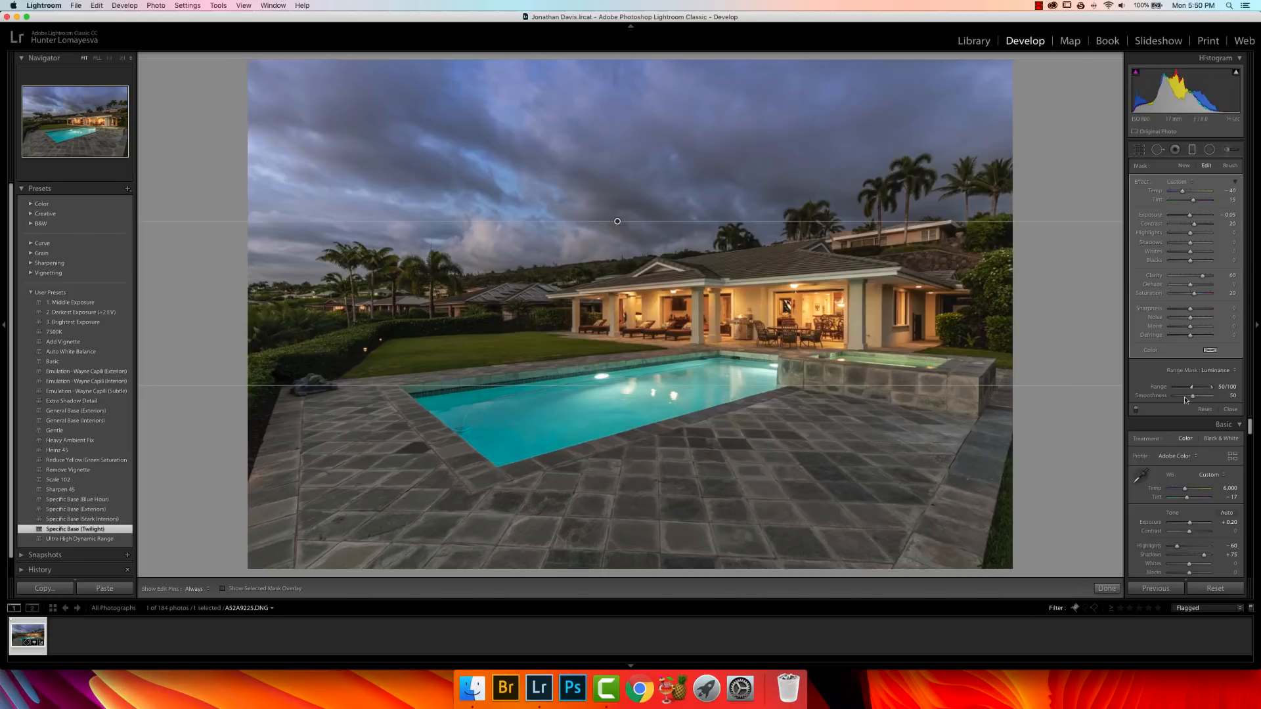
Compare the sky with the graduated filter's effect off and on, and finish editing the filter
left_click(1136, 410)
left_click(1135, 410)
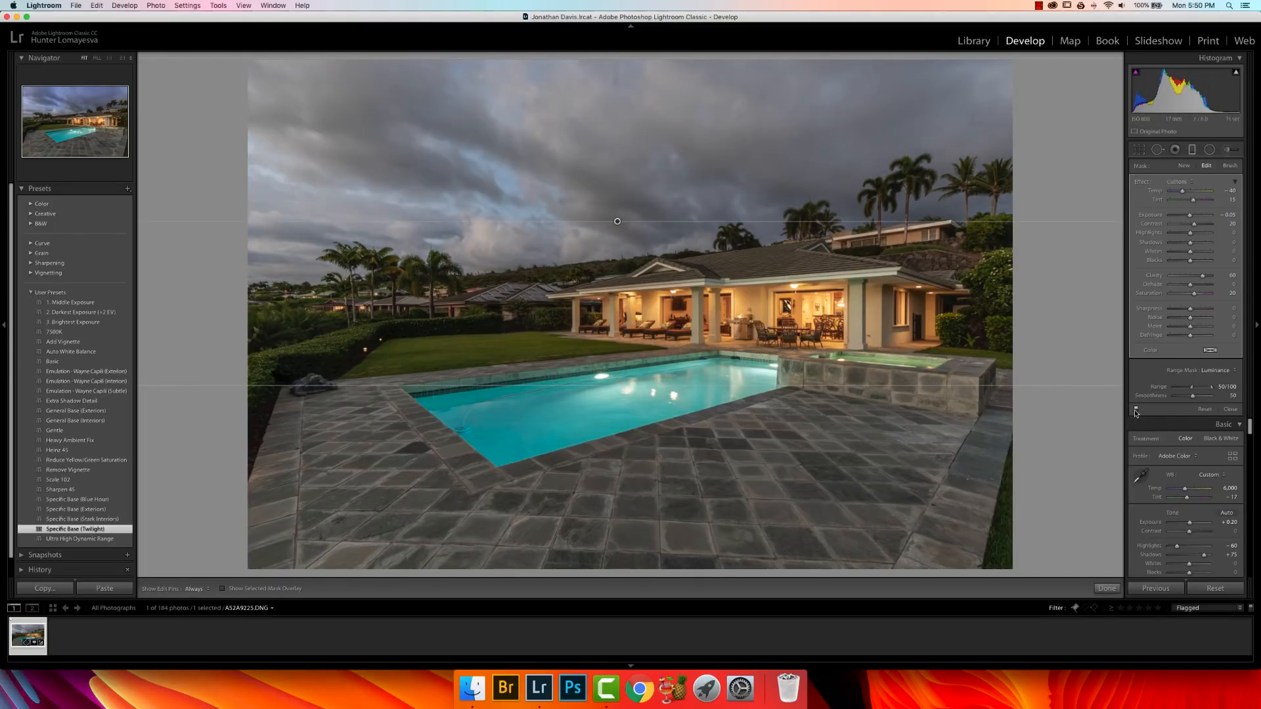
left_click(1135, 410)
left_click(1135, 410)
left_click(1228, 410)
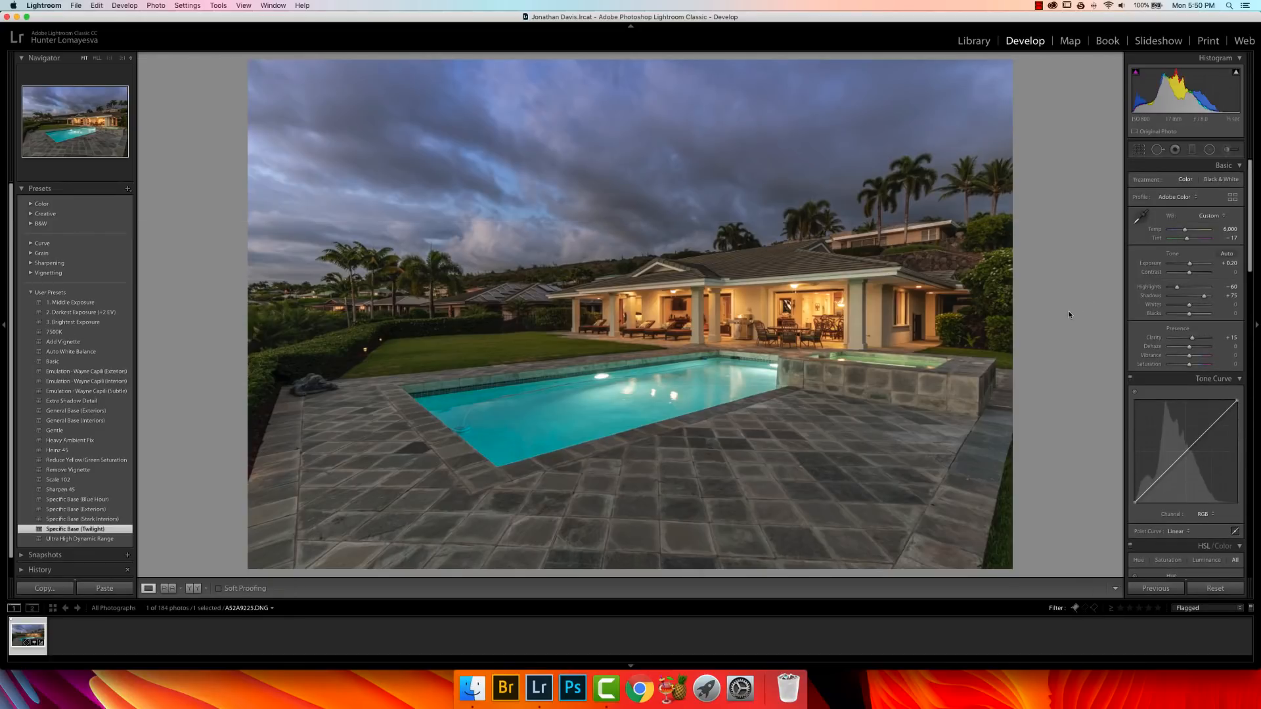
Add a straight graduated filter from the photo's lower edge up to the pool's near corner and lower its exposure to darken the patio
left_click(1192, 150)
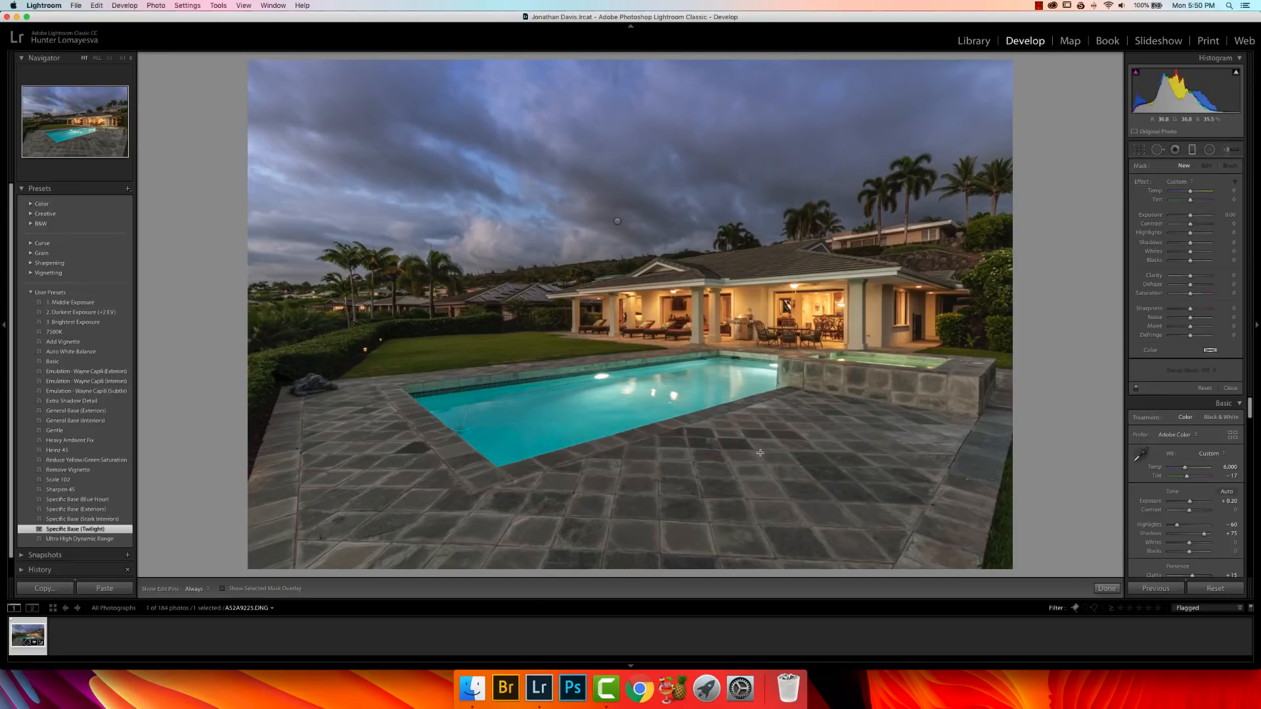
key("shift")
left_click_drag(614, 569, 620, 459)
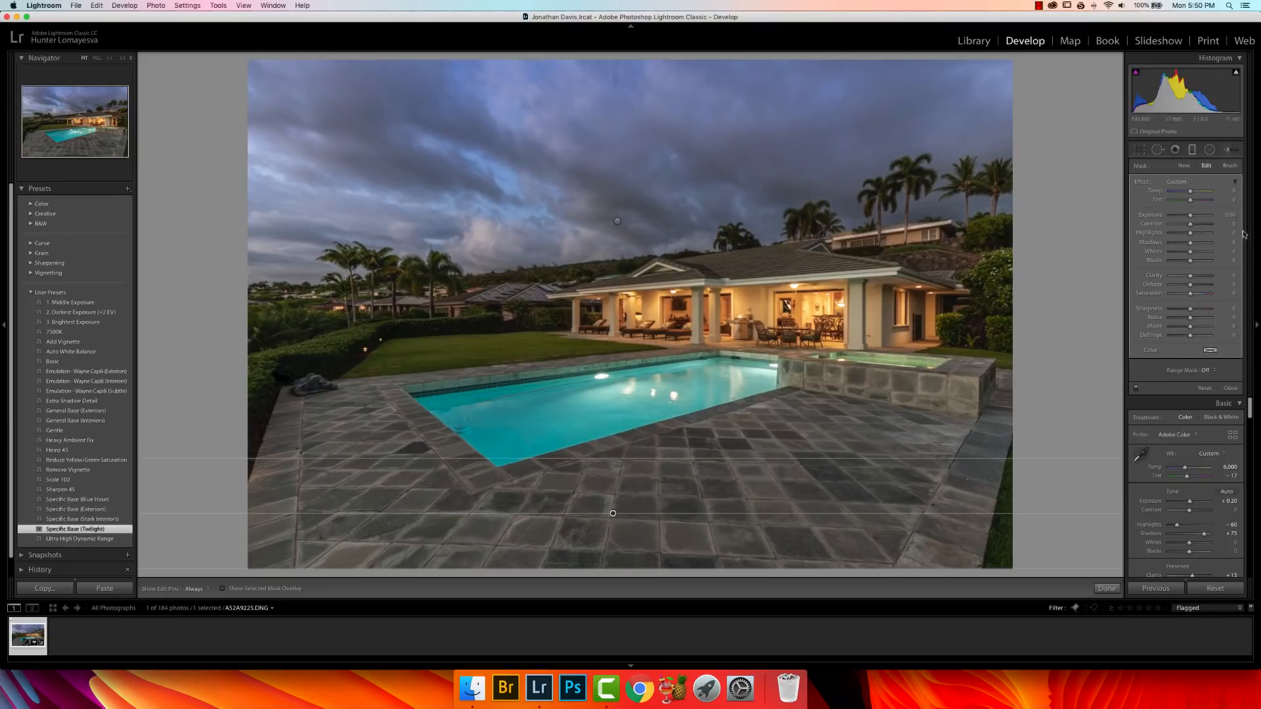
left_click_drag(1189, 217, 1185, 219)
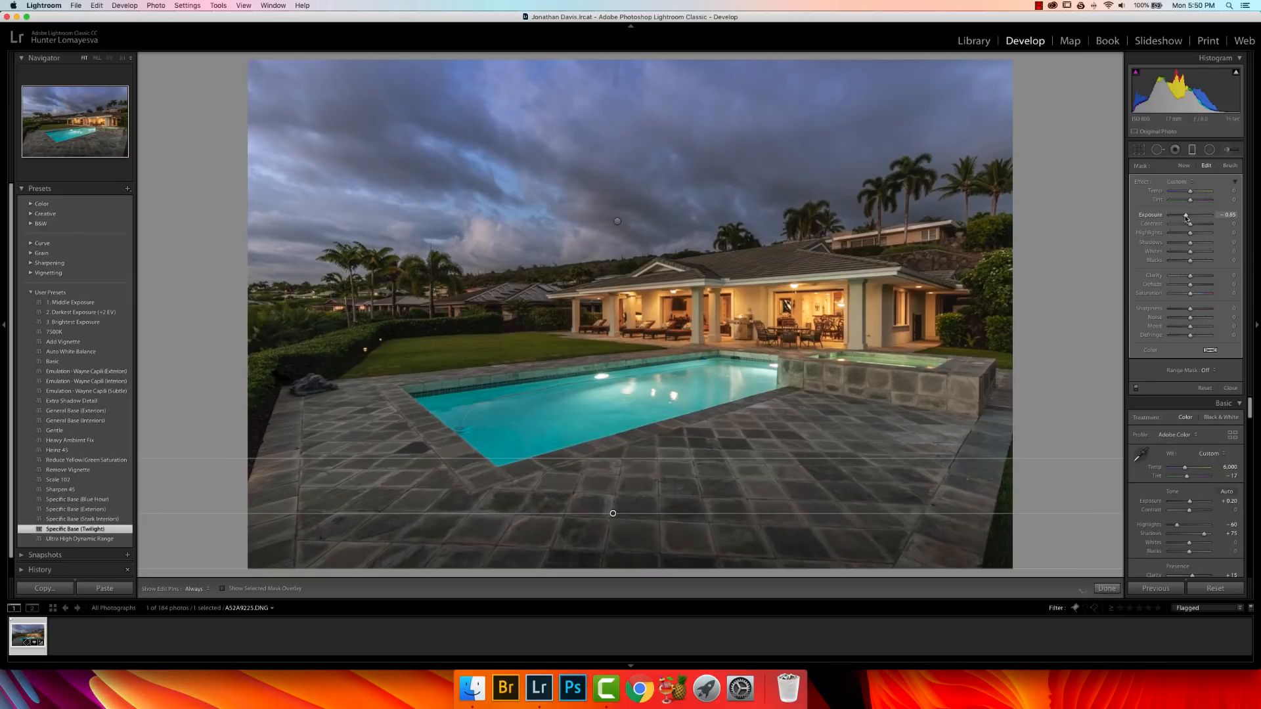
left_click_drag(1186, 218, 1184, 218)
left_click(1230, 388)
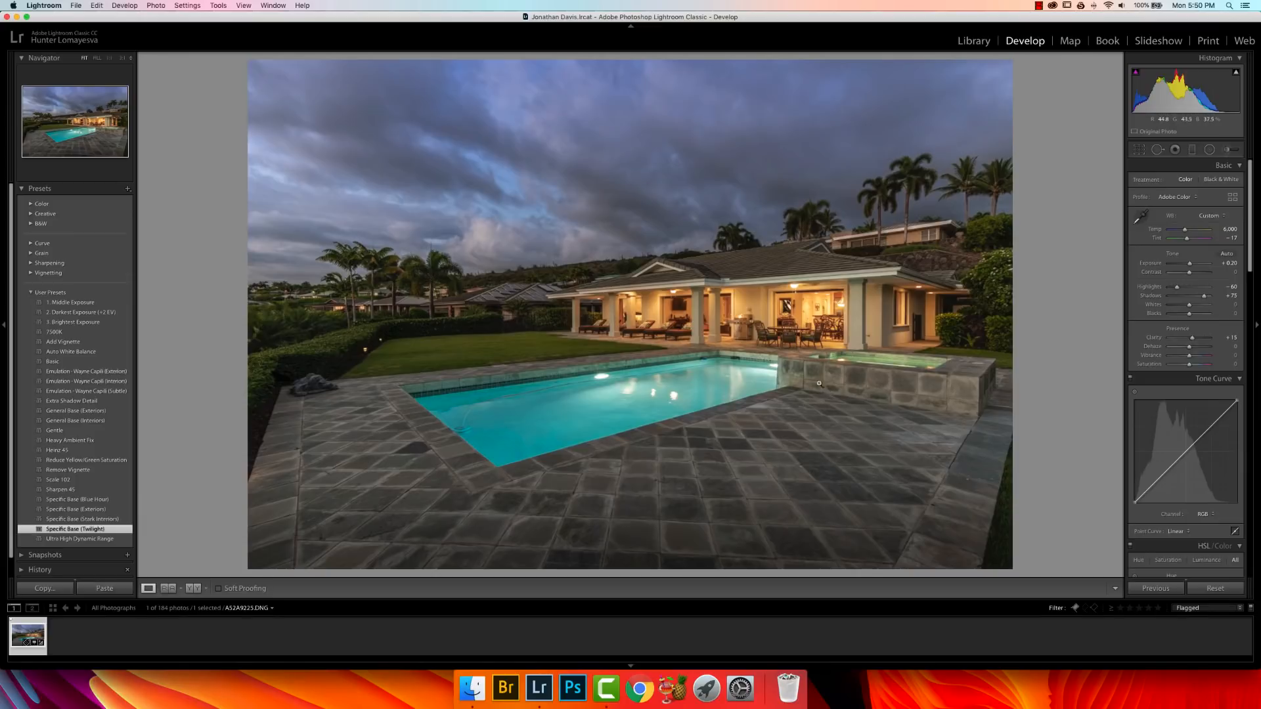
Add a dark post-crop vignette with an amount of -20
scroll(1250, 421, "down", 1)
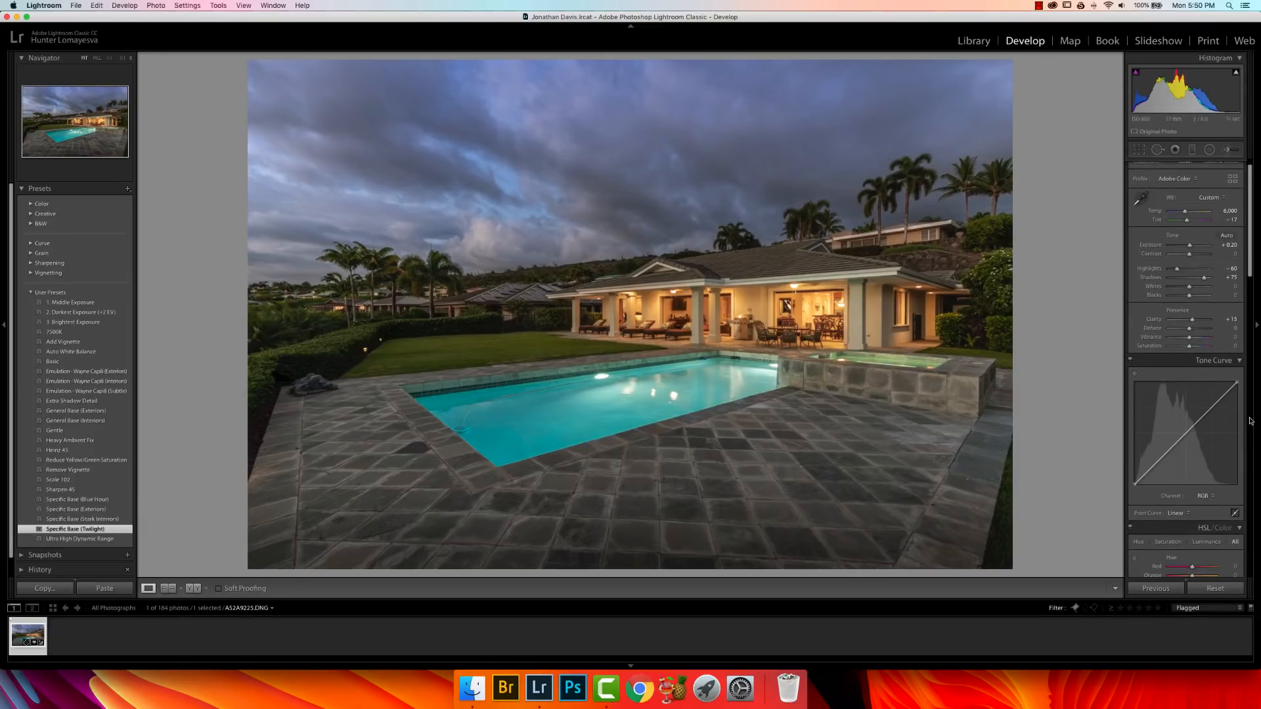
scroll(1250, 421, "down", 6)
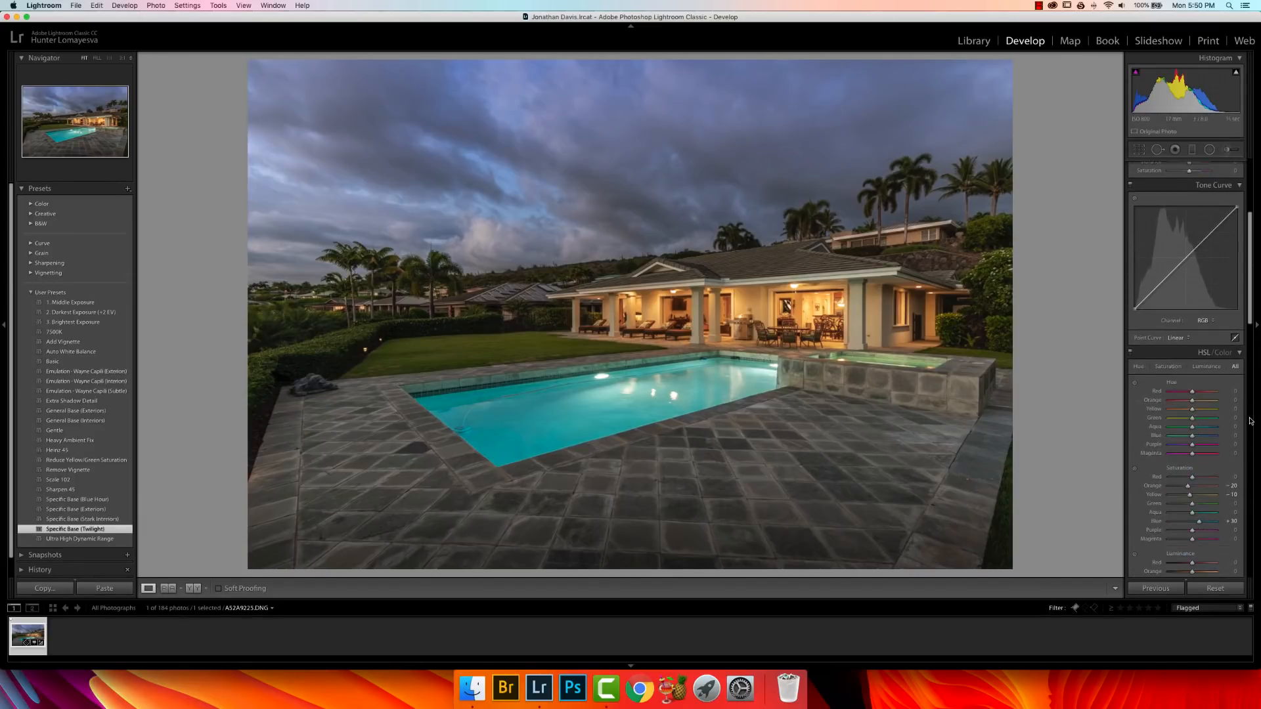
scroll(1250, 421, "down", 7)
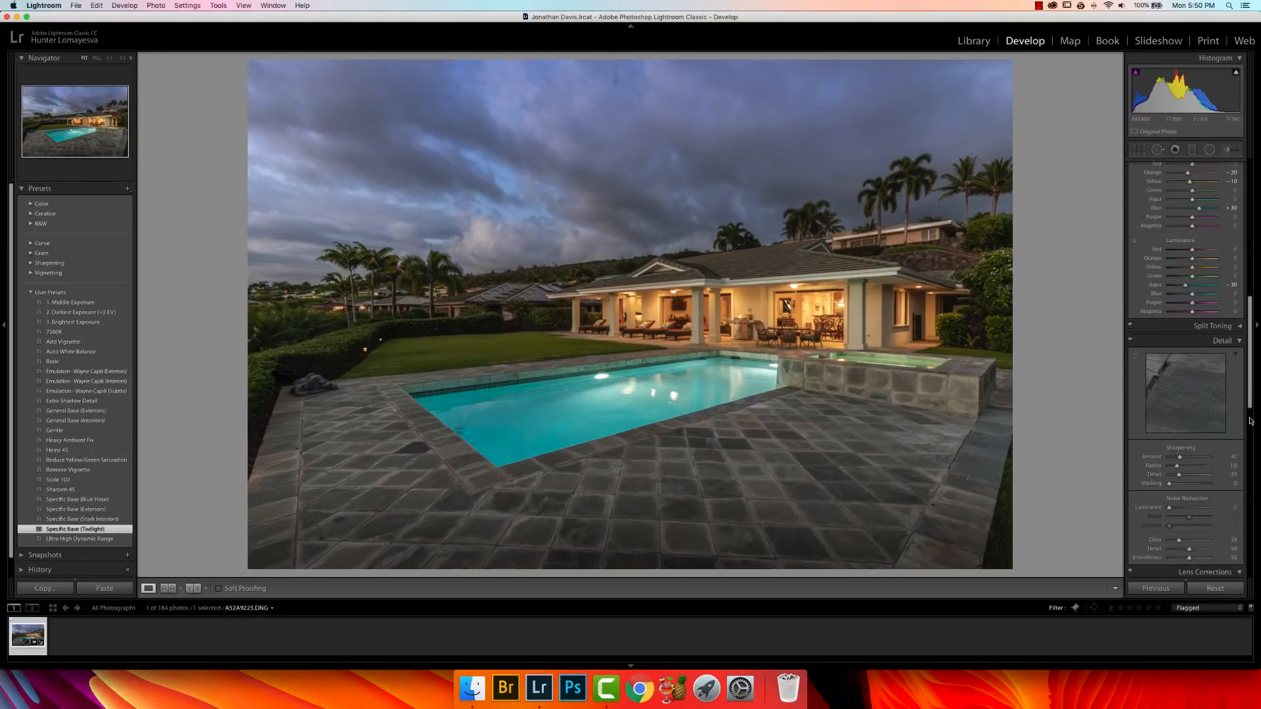
scroll(1250, 421, "down", 2)
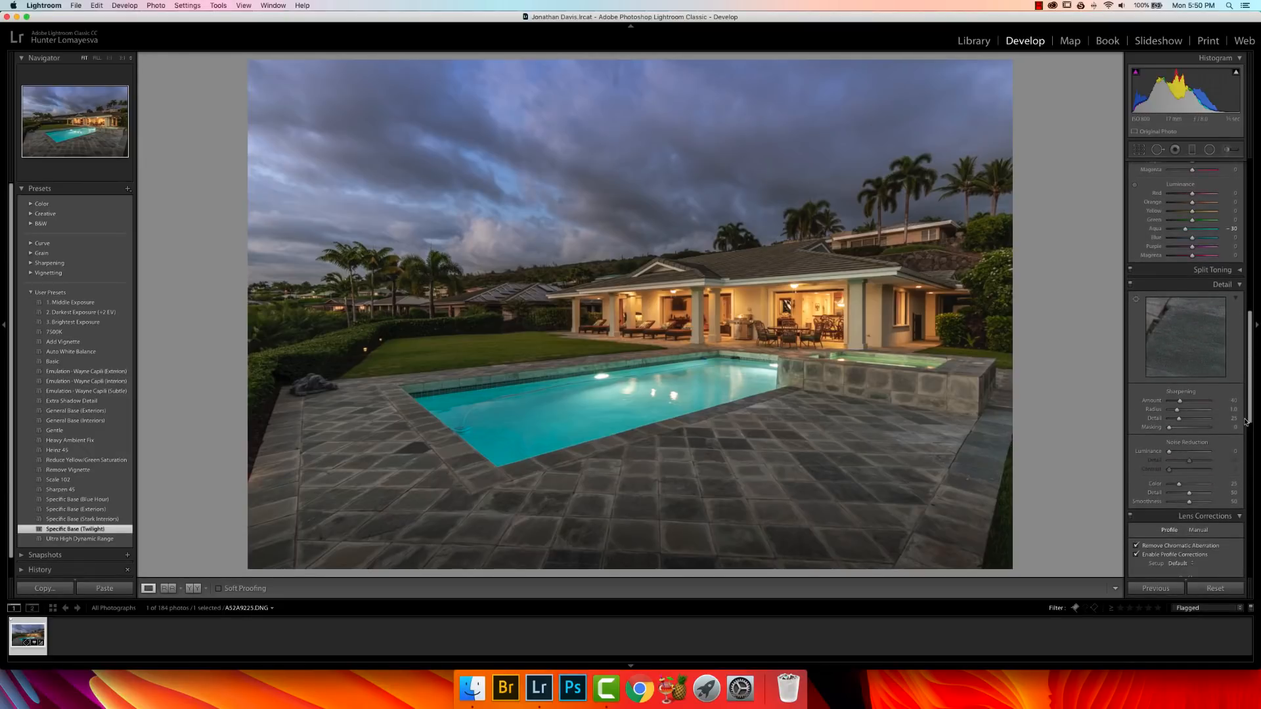
scroll(1246, 480, "down", 10)
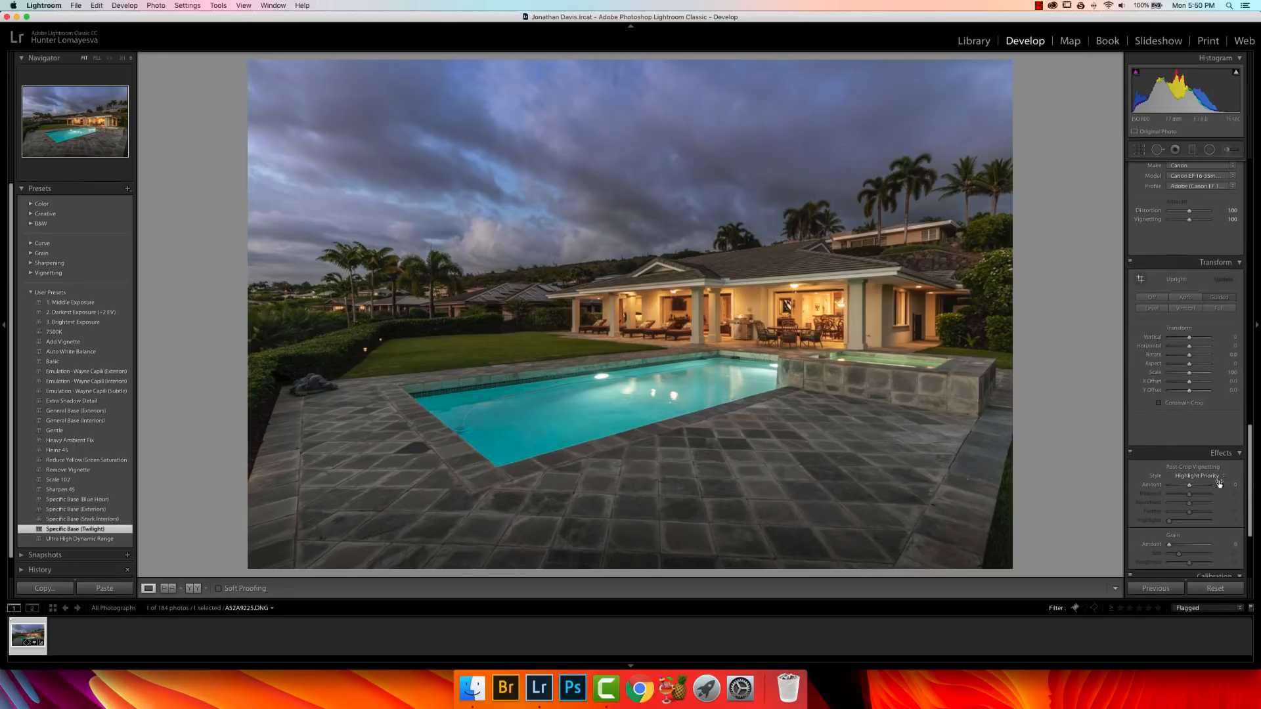
left_click_drag(1191, 487, 1188, 489)
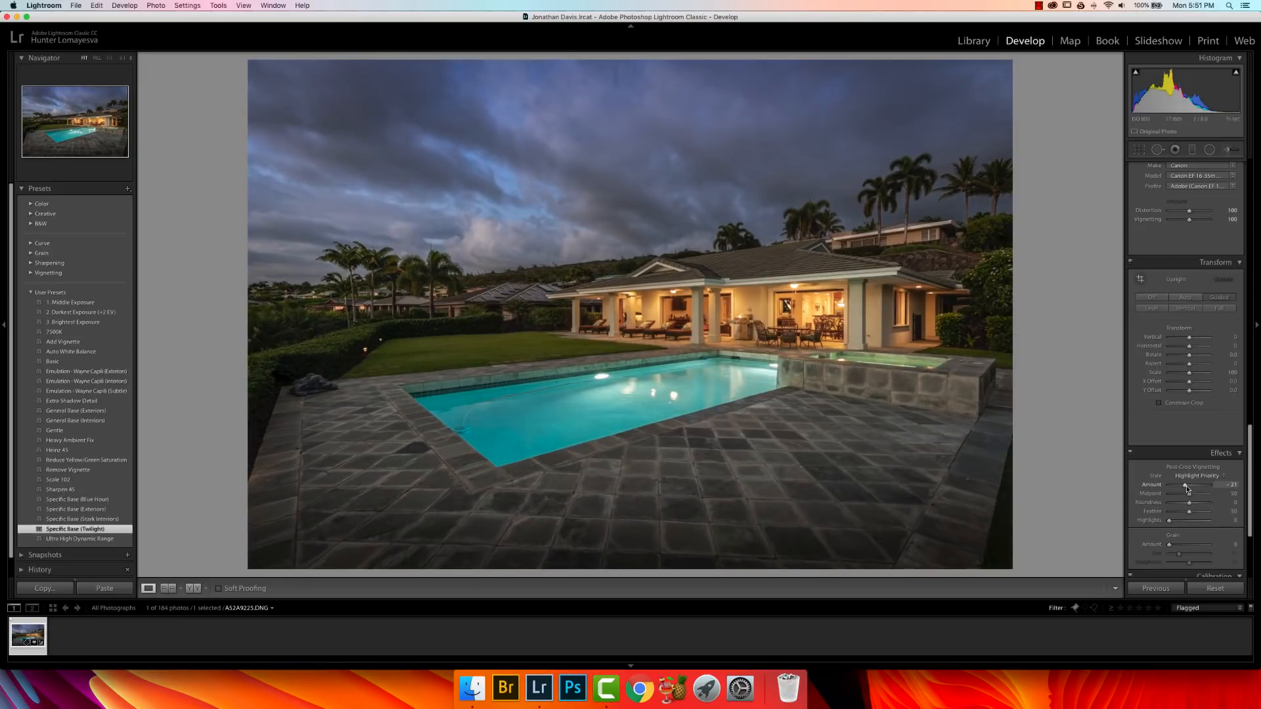
left_click_drag(1187, 489, 1188, 489)
Set the sharpening amount to 60 and masking to 75
scroll(1226, 505, "up", 5)
scroll(1233, 528, "up", 4)
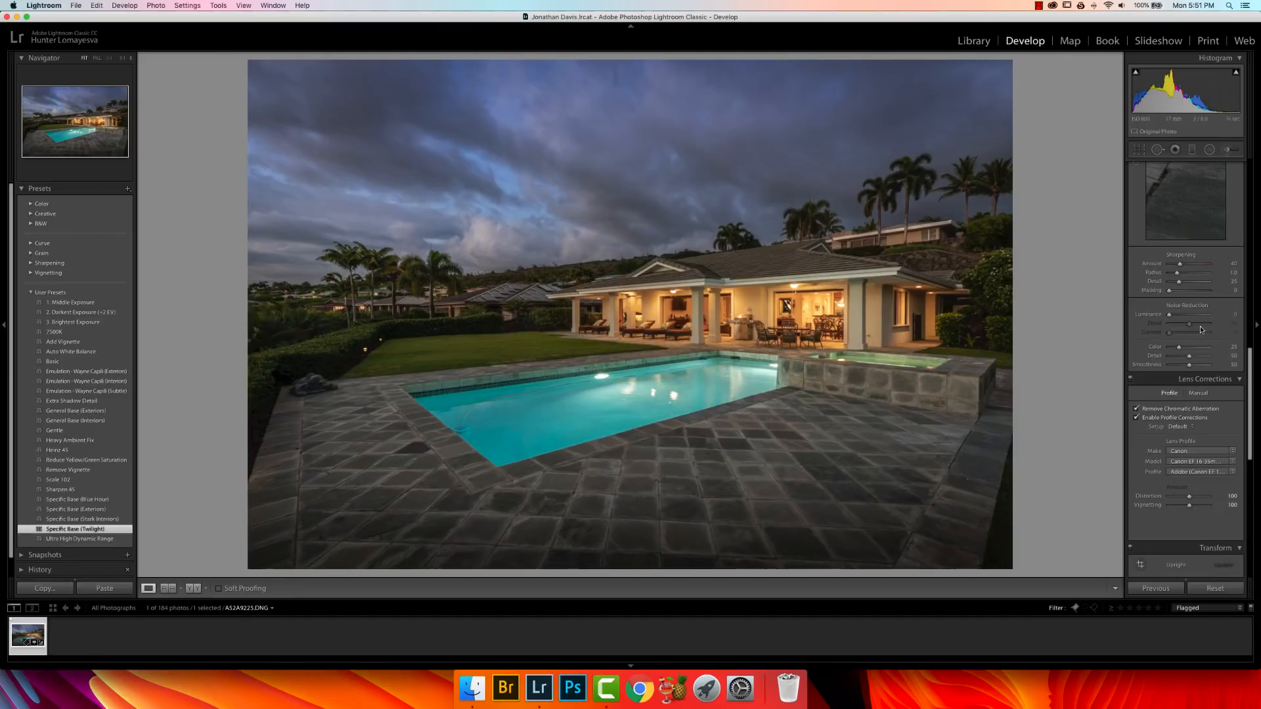
scroll(1200, 326, "up", 1)
left_click_drag(1181, 281, 1186, 281)
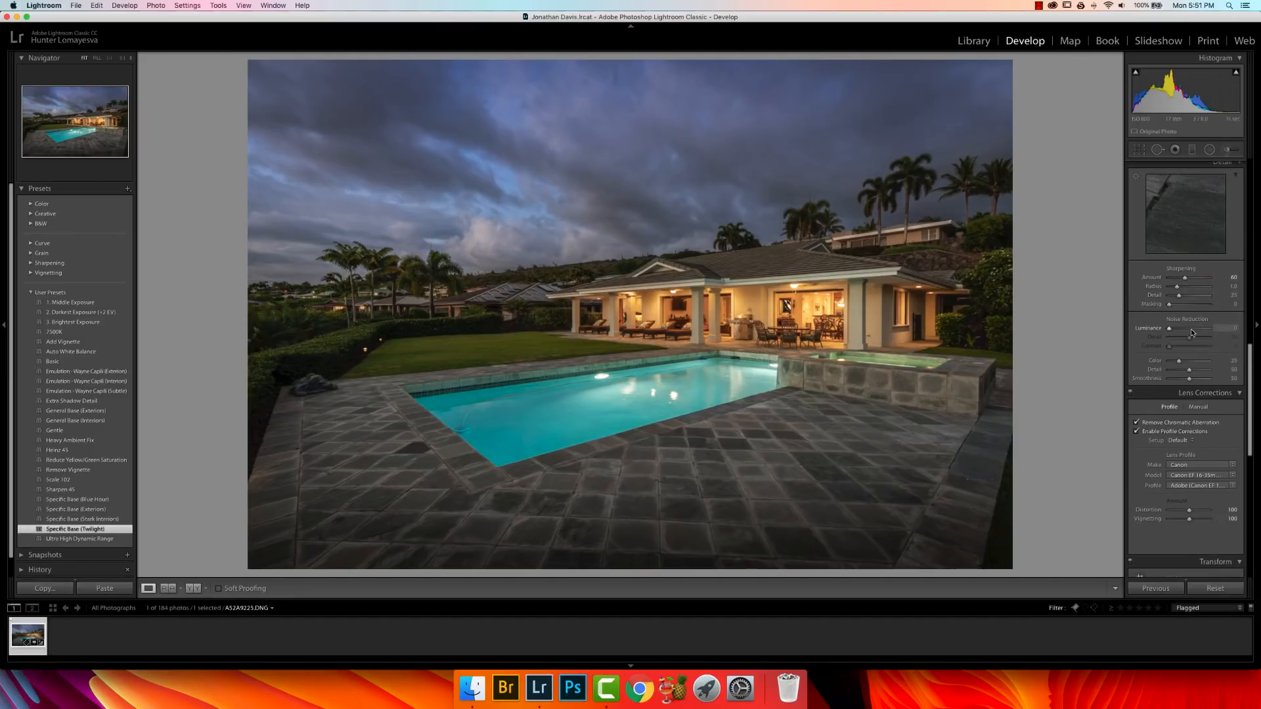
left_click_drag(1169, 304, 1199, 307, "alt")
Inspect the noise in the clouds up close and set luminance noise reduction to 60
left_click(543, 170)
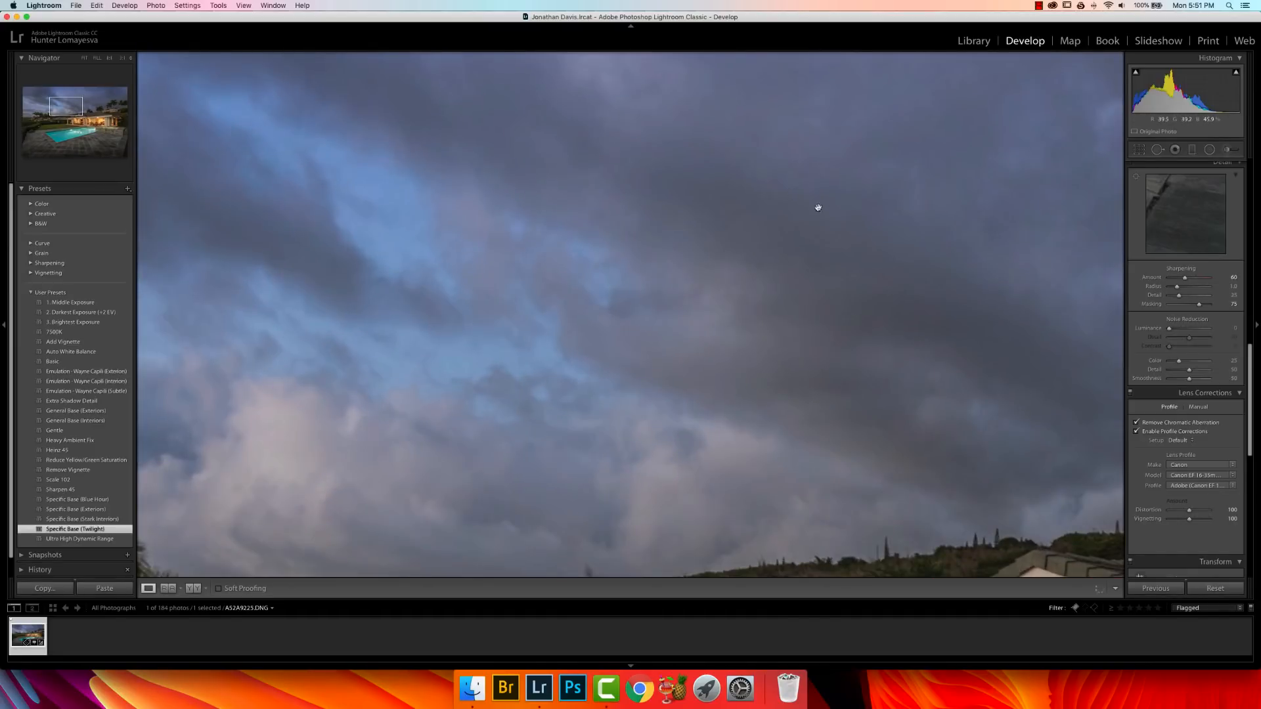
left_click(850, 263)
left_click(740, 250)
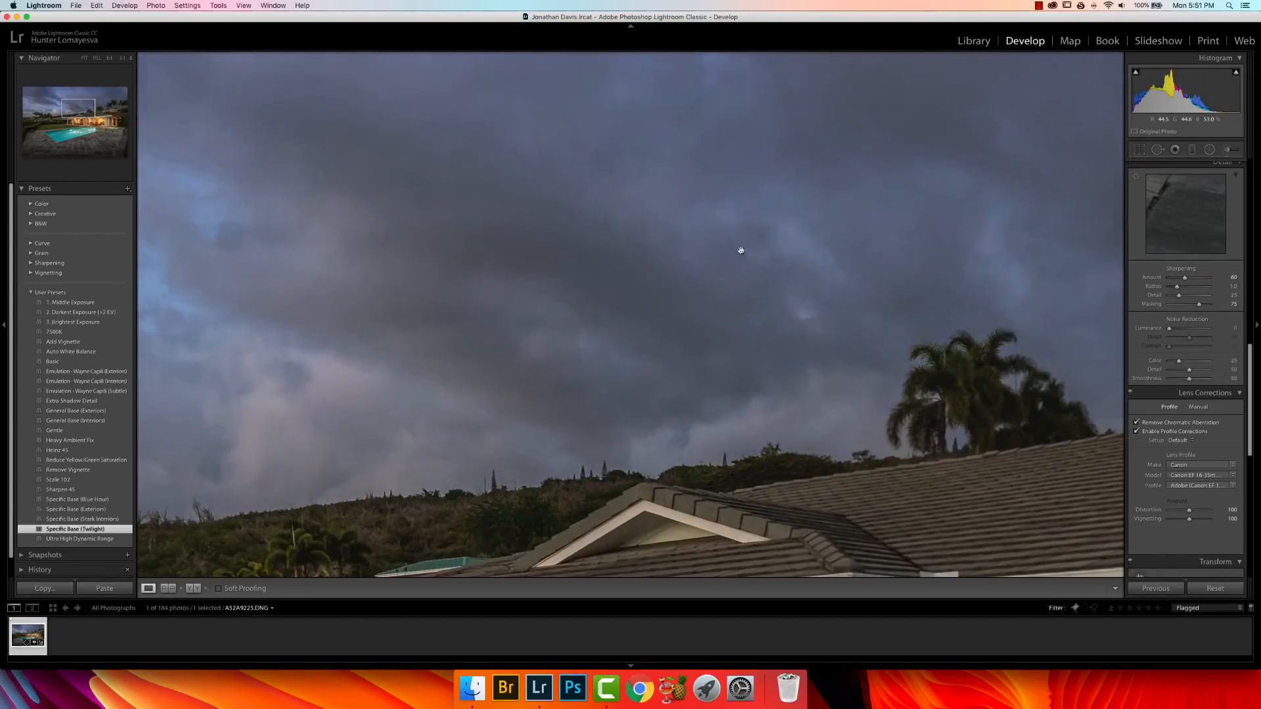
left_click_drag(669, 237, 933, 302)
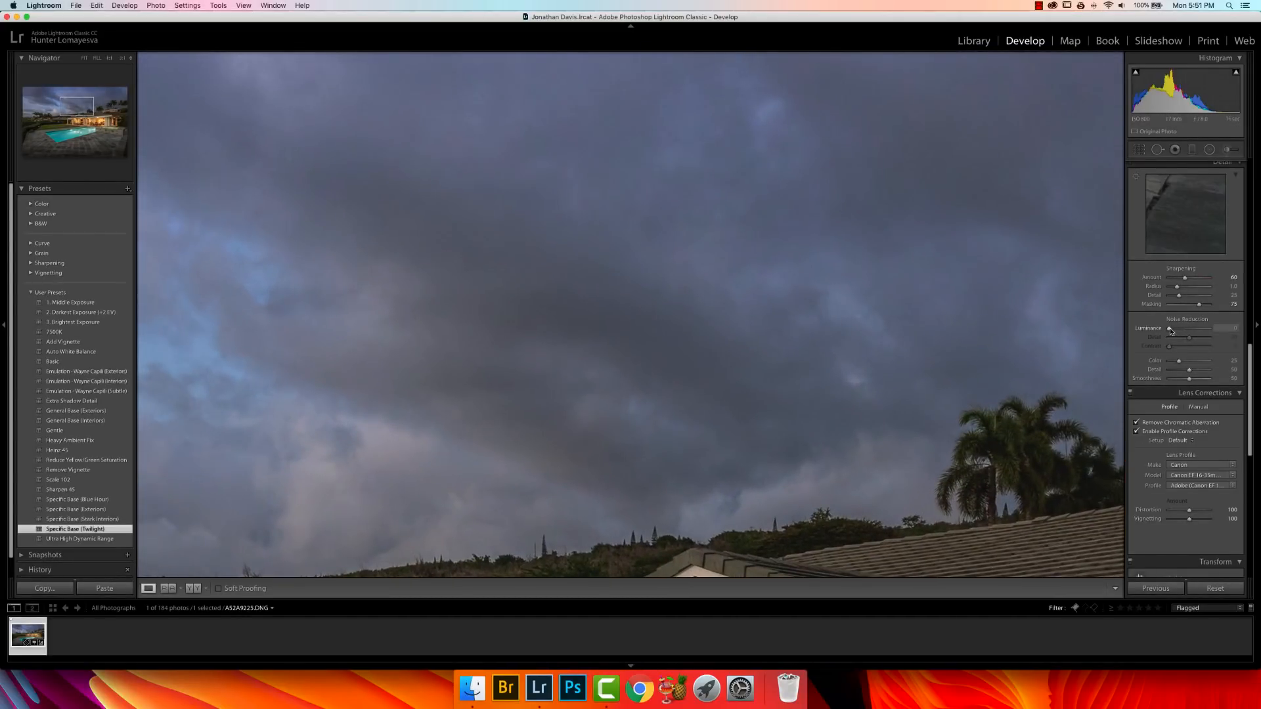
left_click_drag(1170, 330, 1173, 332)
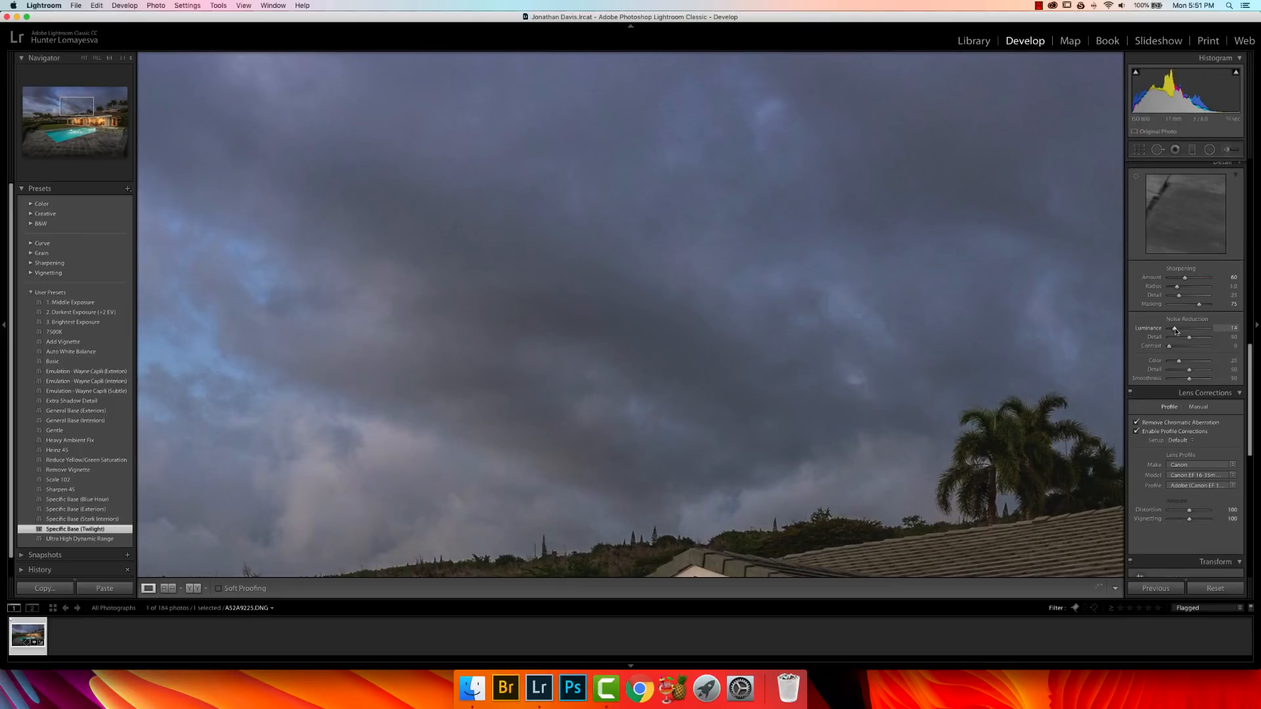
left_click(1175, 329, "alt")
left_click_drag(1175, 330, 1194, 333)
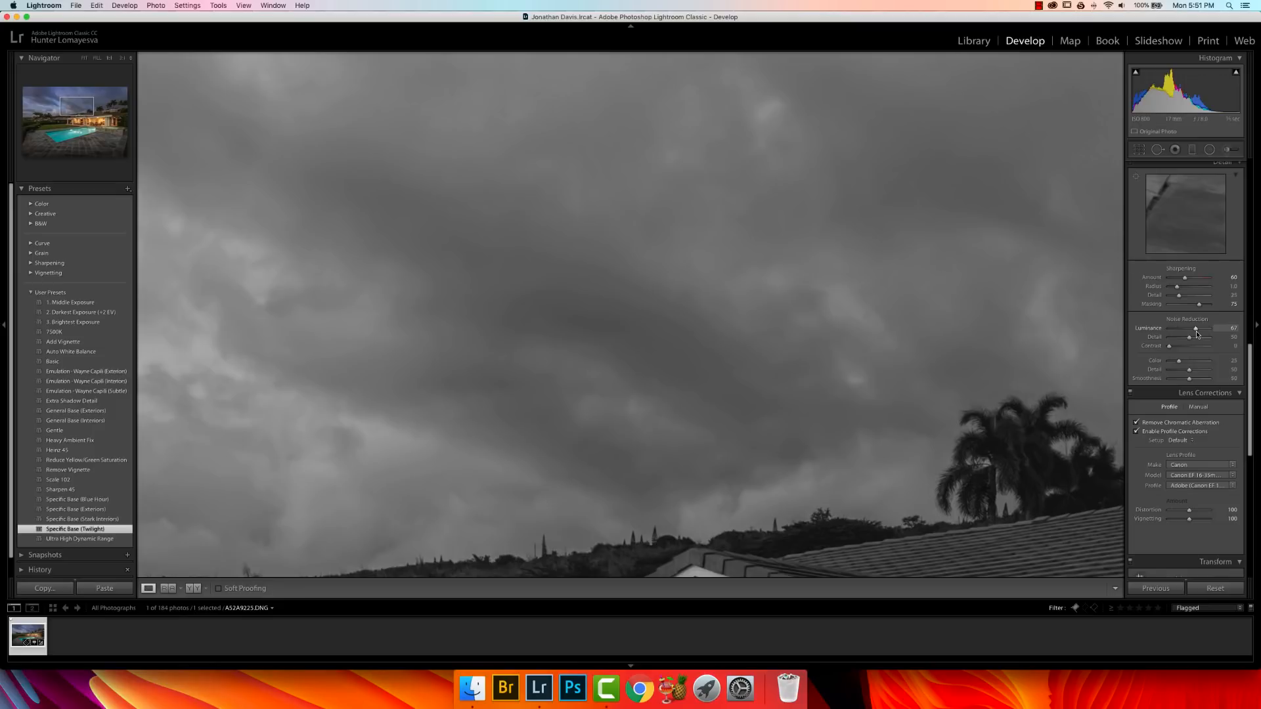
left_click_drag(1197, 334, 1194, 334)
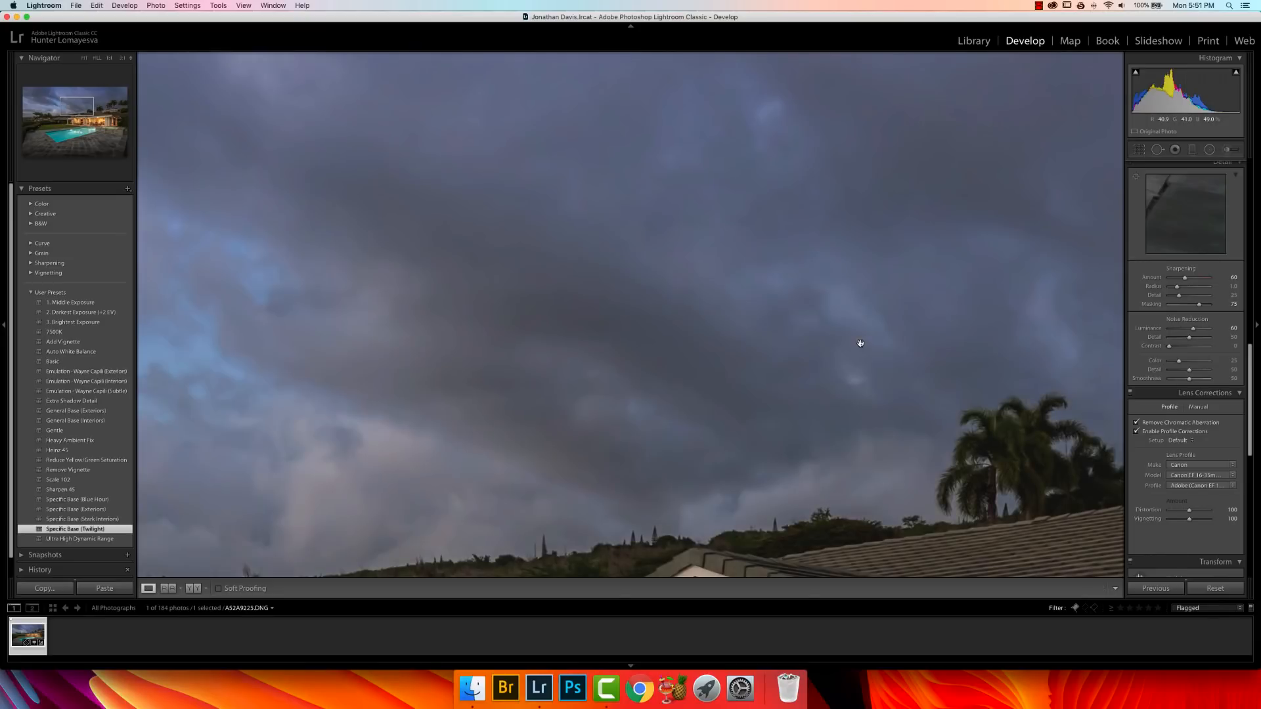
left_click(860, 343)
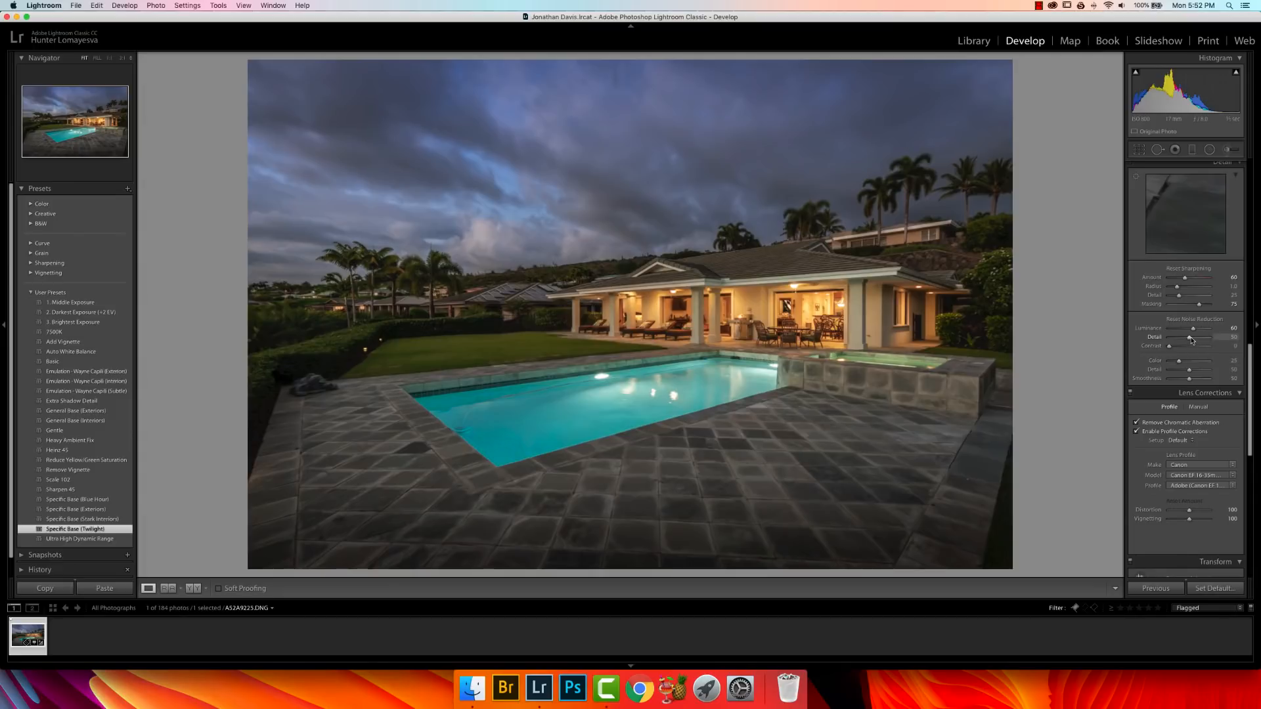
Set the luminance noise reduction detail to 90 and inspect the house, roofline and sky up close
left_click_drag(1192, 341, 1207, 341)
left_click(637, 294)
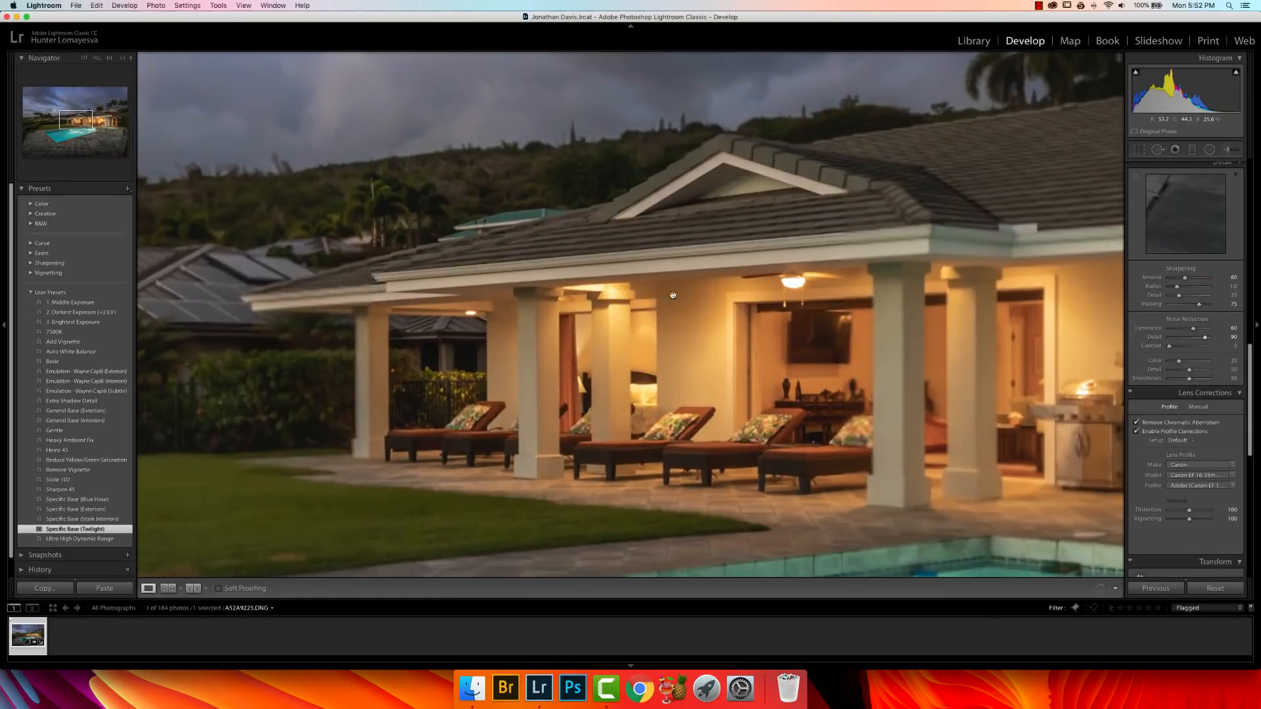
left_click_drag(683, 230, 742, 311)
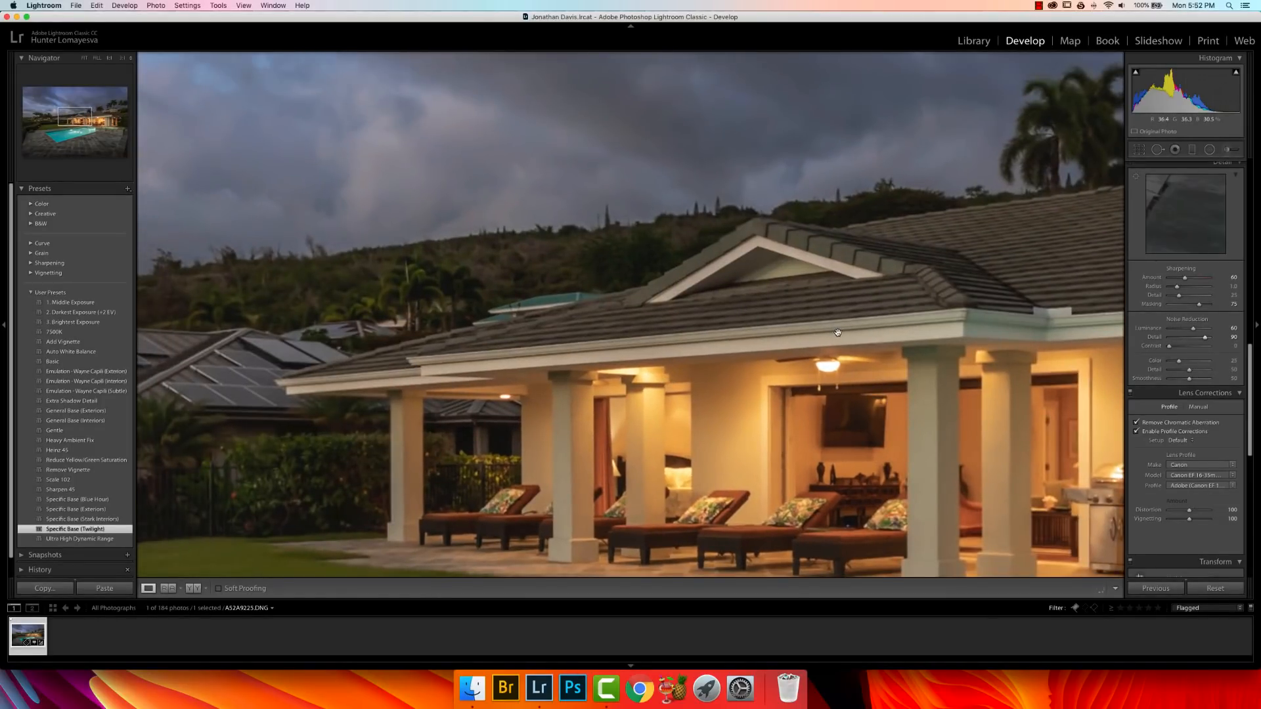
left_click_drag(622, 254, 915, 397)
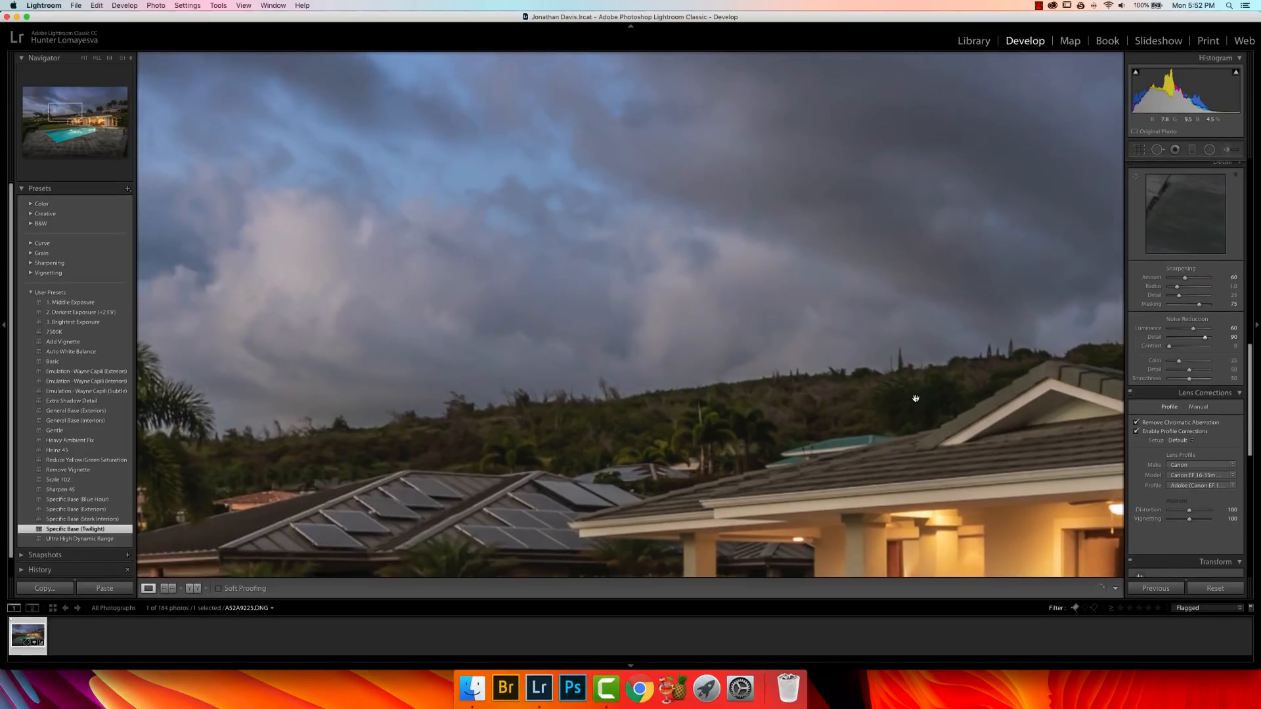
left_click_drag(479, 304, 907, 456)
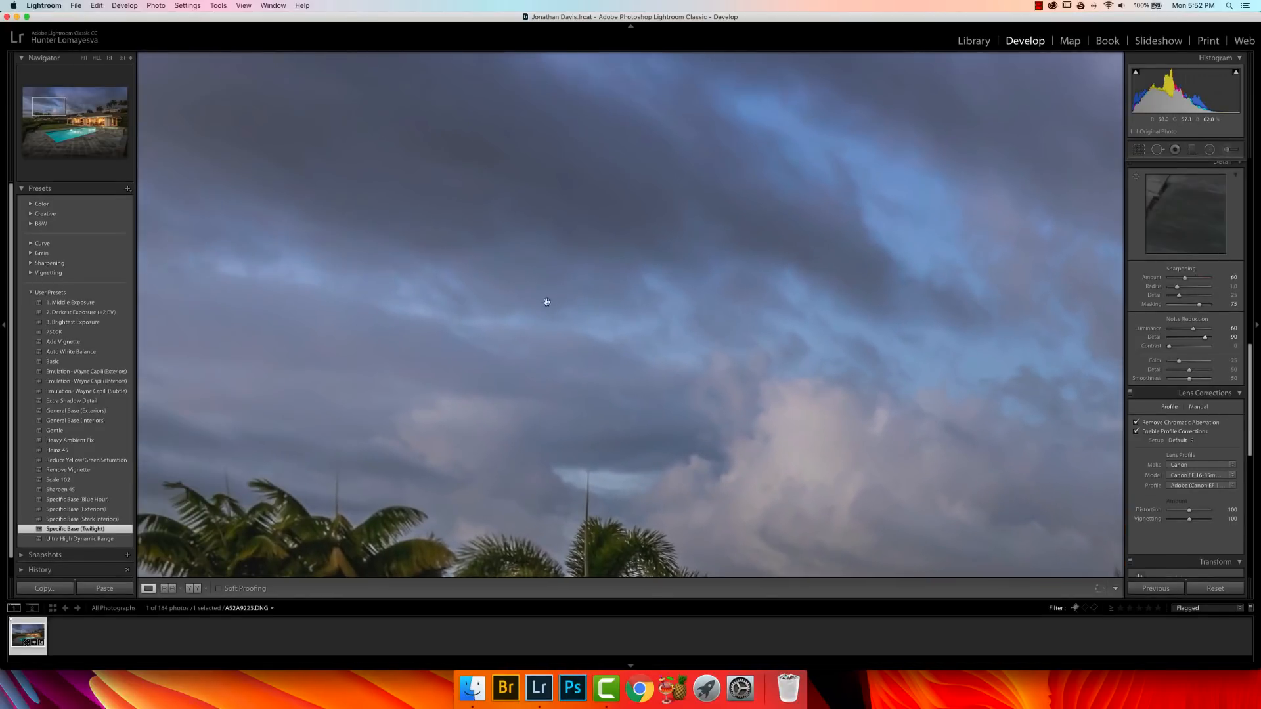
left_click_drag(549, 301, 790, 391)
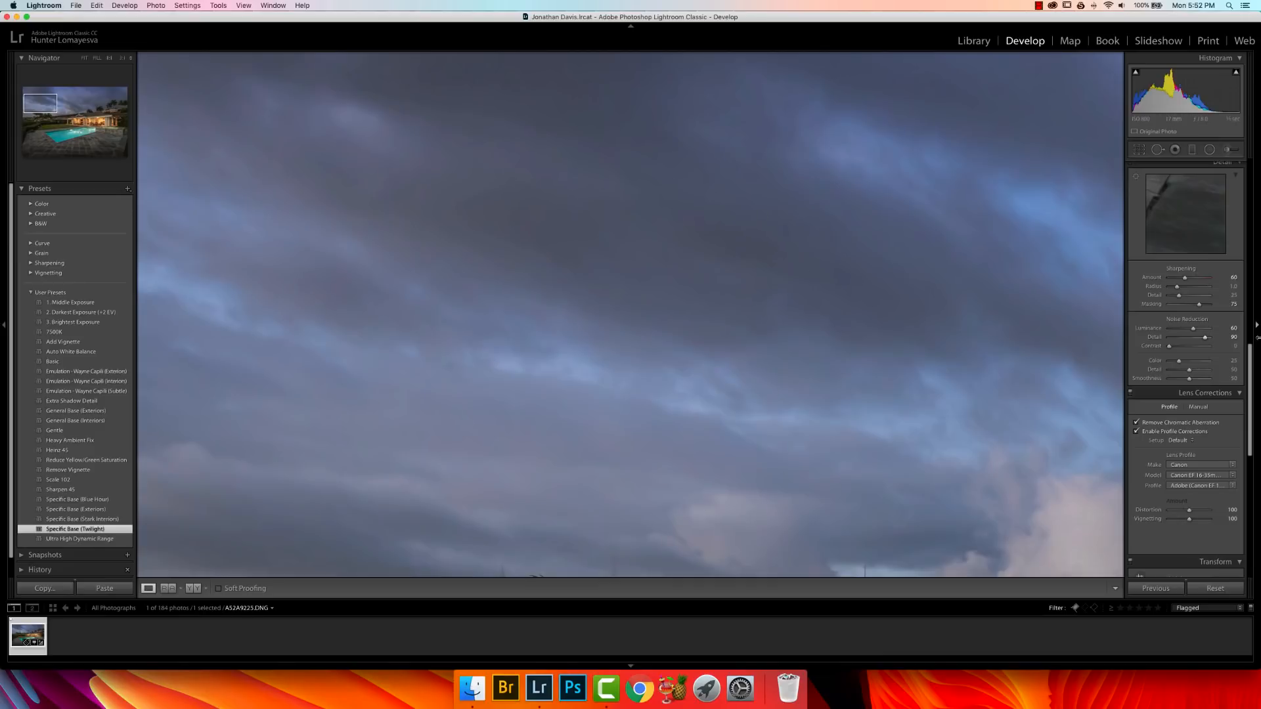
Set color noise reduction to 75, judging the sky up close, and return to the full photo
left_click_drag(1180, 364, 1166, 361)
key("alt")
left_click_drag(1171, 361, 1201, 365)
left_click(919, 327)
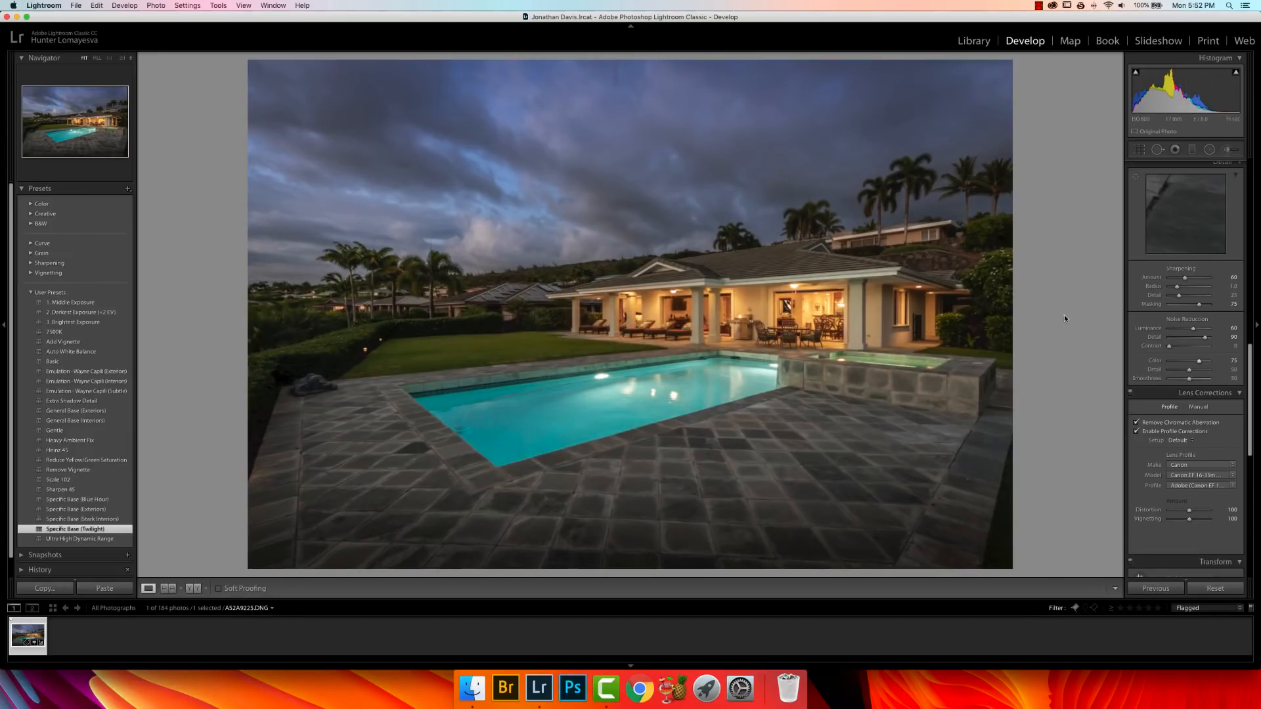
scroll(1252, 470, "down", 10)
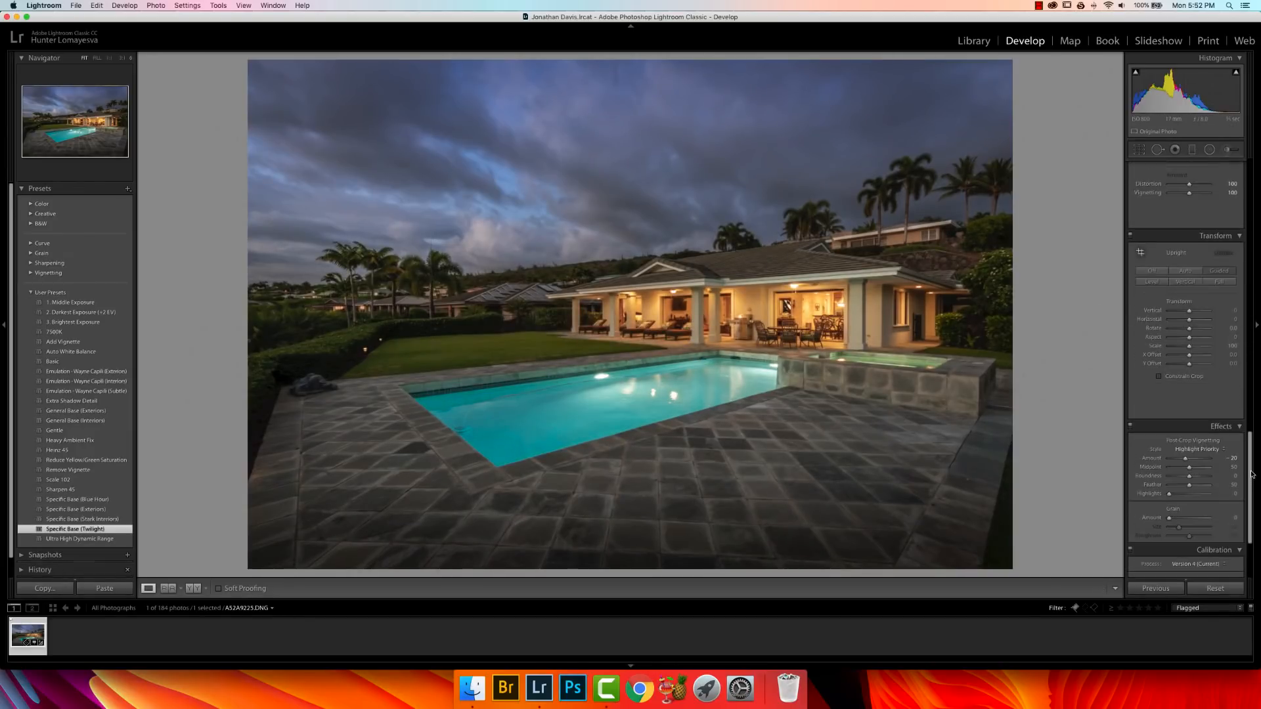
Set the photo's overall exposure to +0.50 and its highlights to -80
scroll(1252, 474, "down", 3)
scroll(1251, 474, "up", 20)
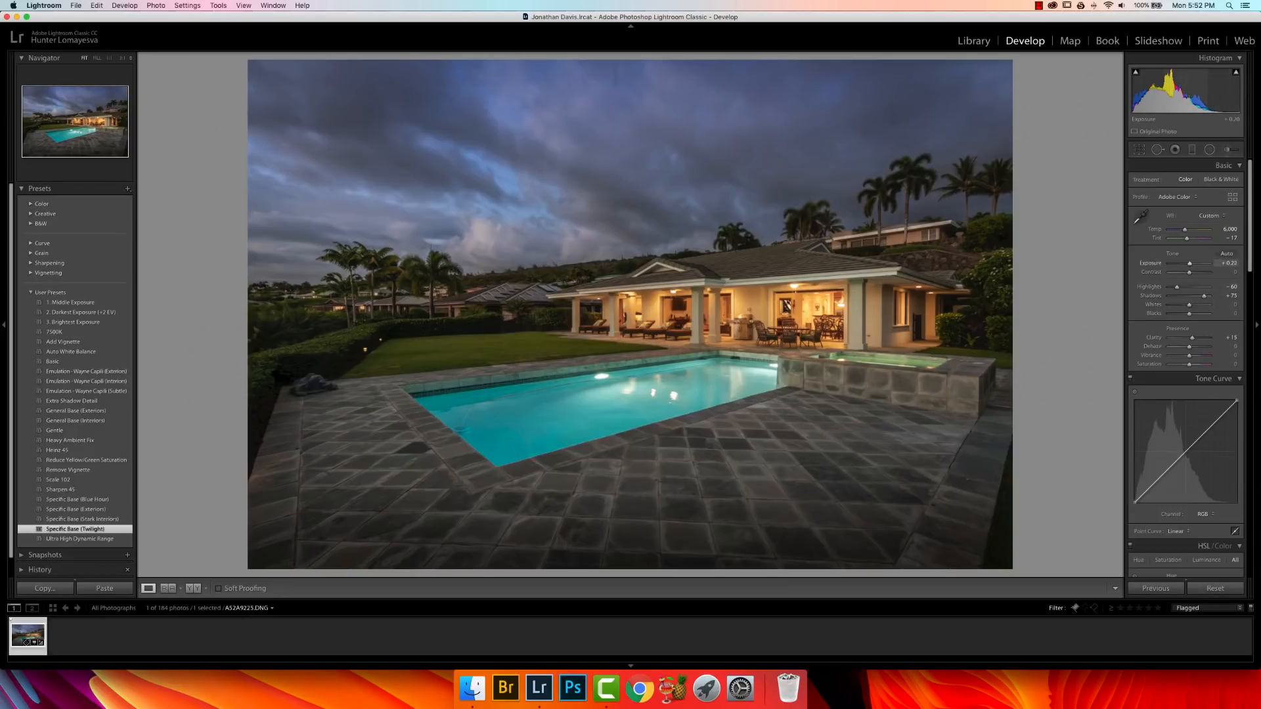
left_click_drag(1189, 262, 1191, 262)
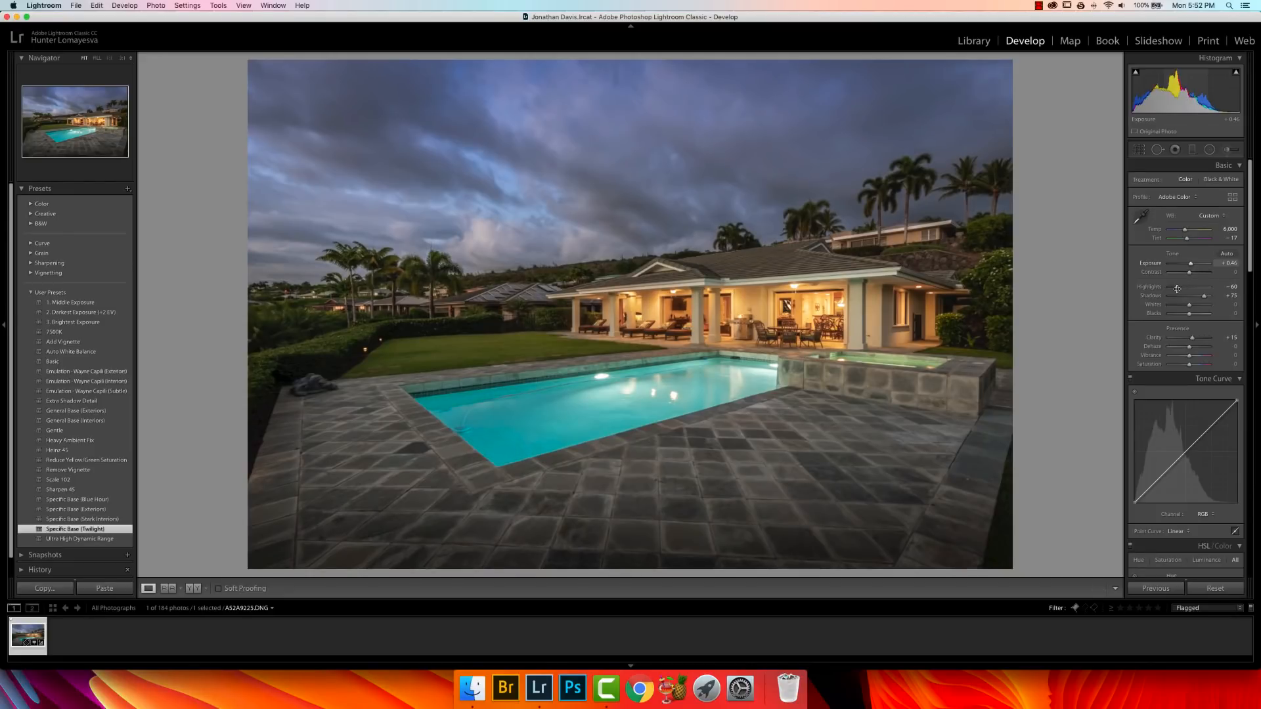
left_click_drag(1175, 287, 1191, 263)
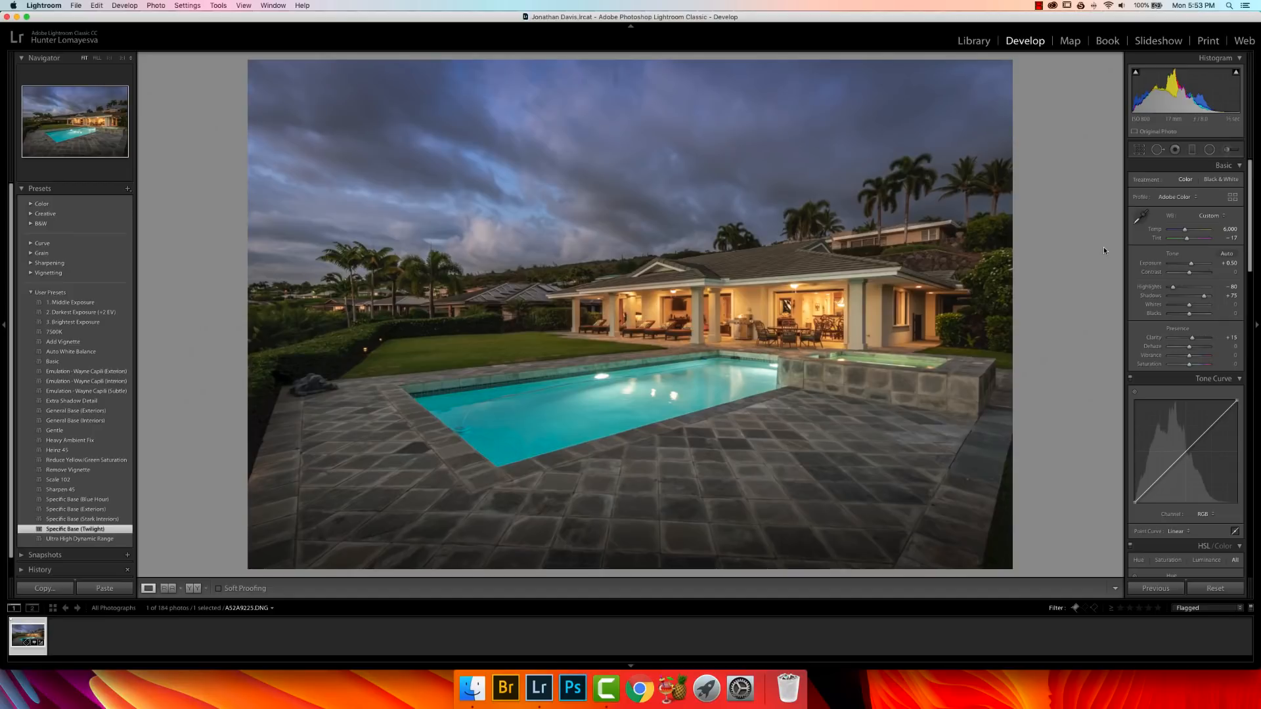
Compare the edited photo with its original version by switching repeatedly between before and after, finishing on the edited version
key("backslash")
key("backslash")
key("backslash")
key("backslash")
key("backslash")
key("backslash")
key("backslash")
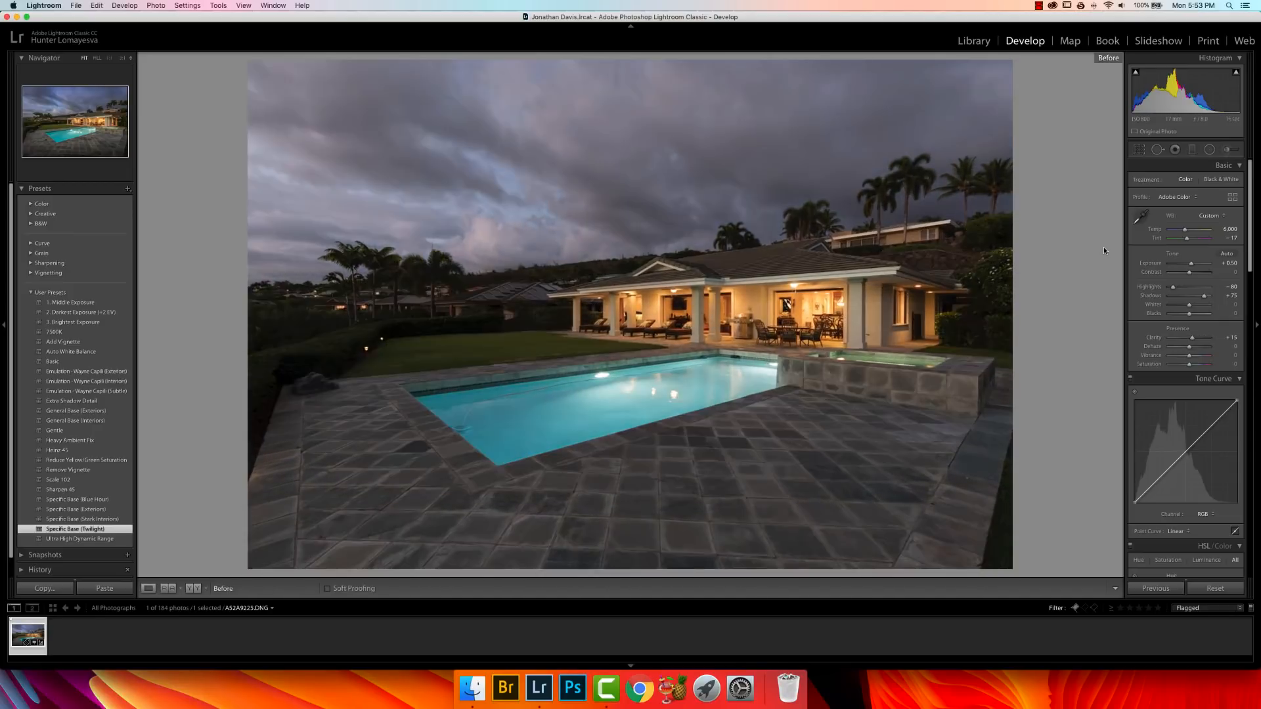
key("backslash")
key("backslash")
key("backslash")
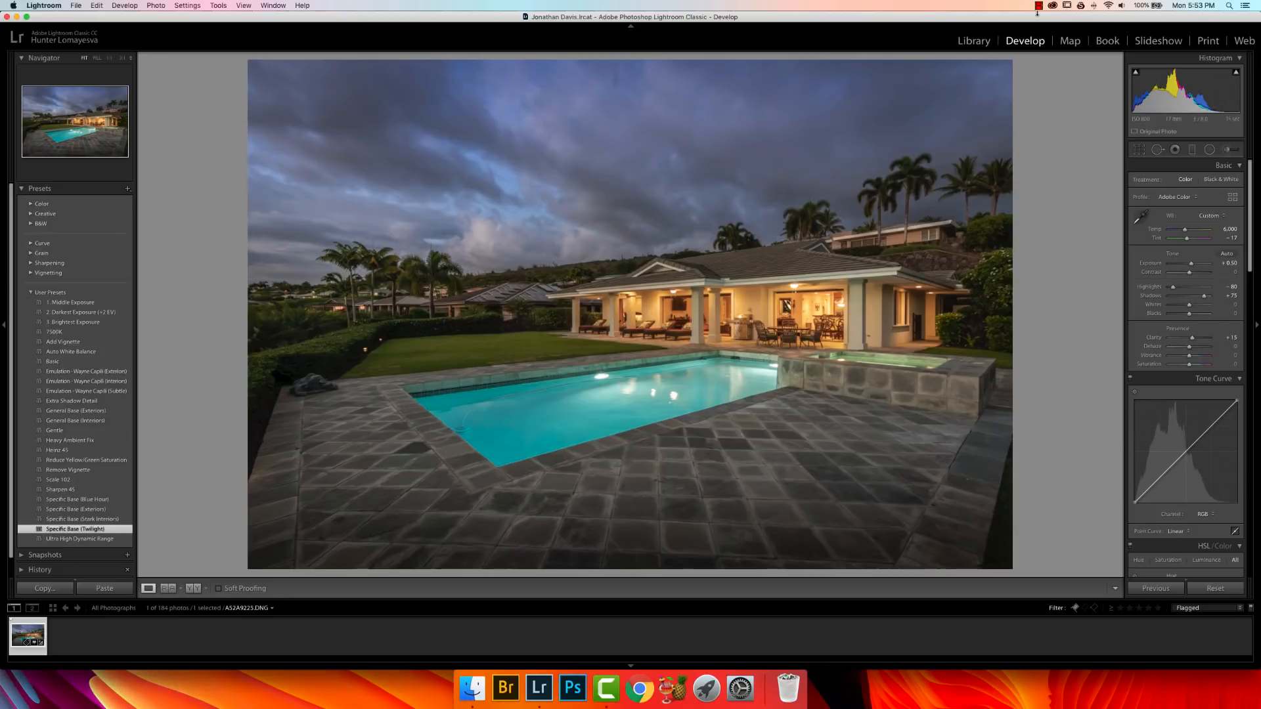
left_click(1039, 6)
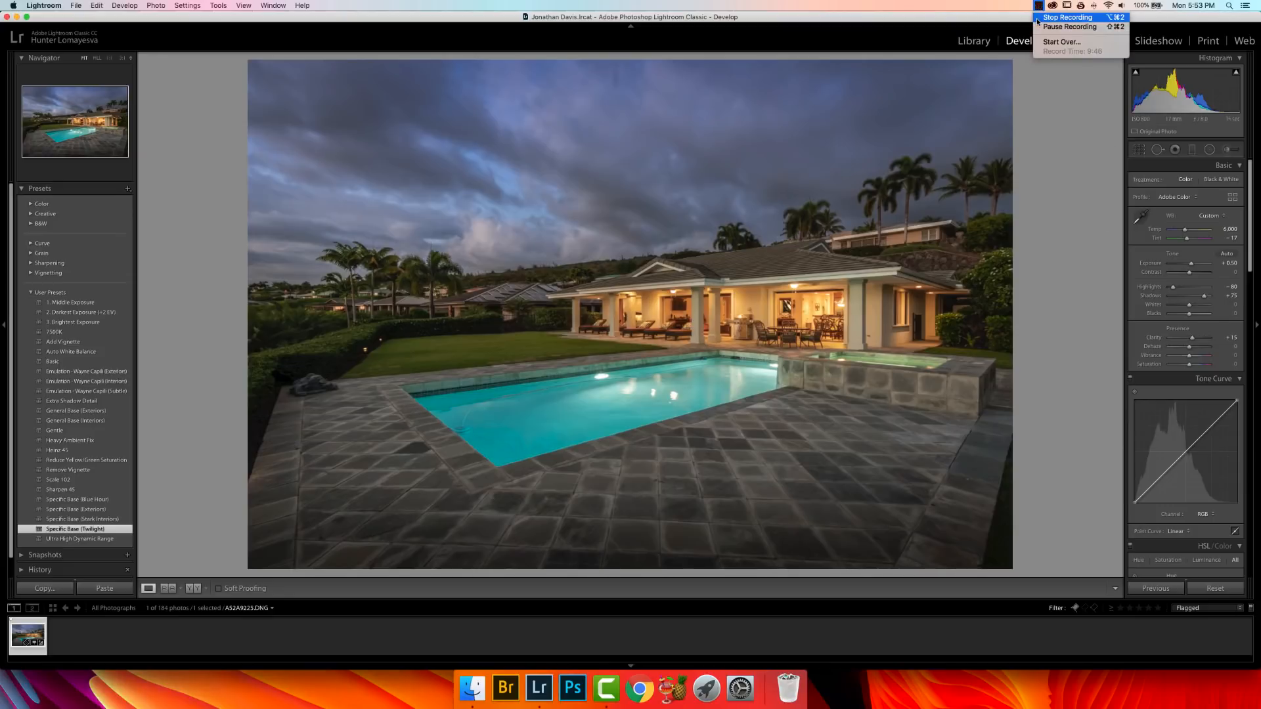